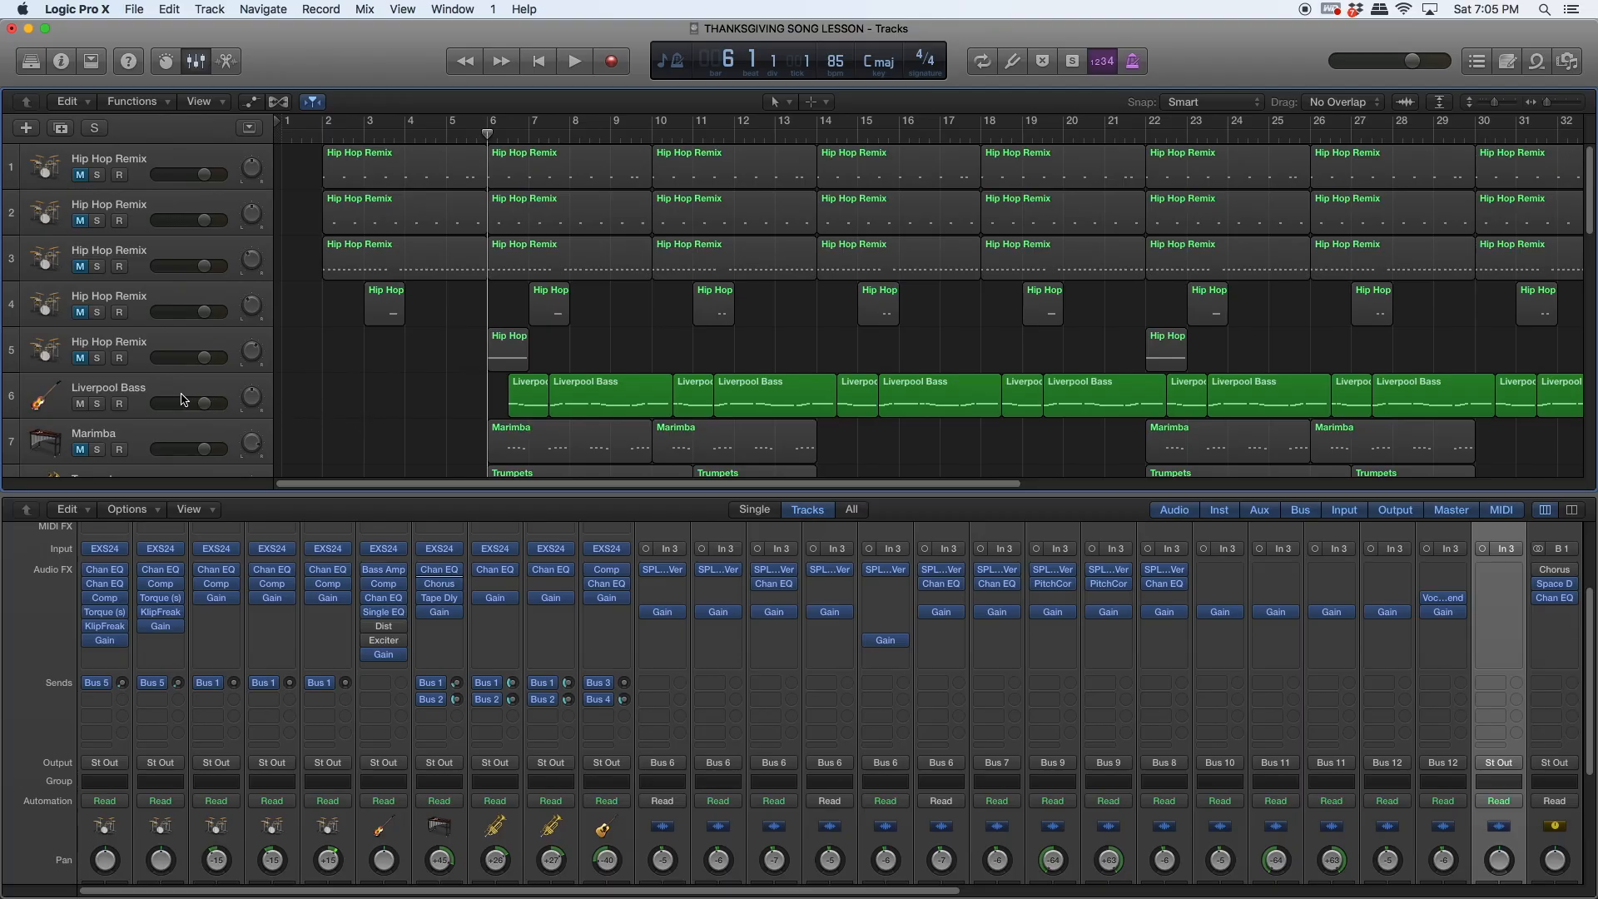
Step: Duplicate the Liverpool Bass track with its regions, mute the original, and select the copy
click(145, 388)
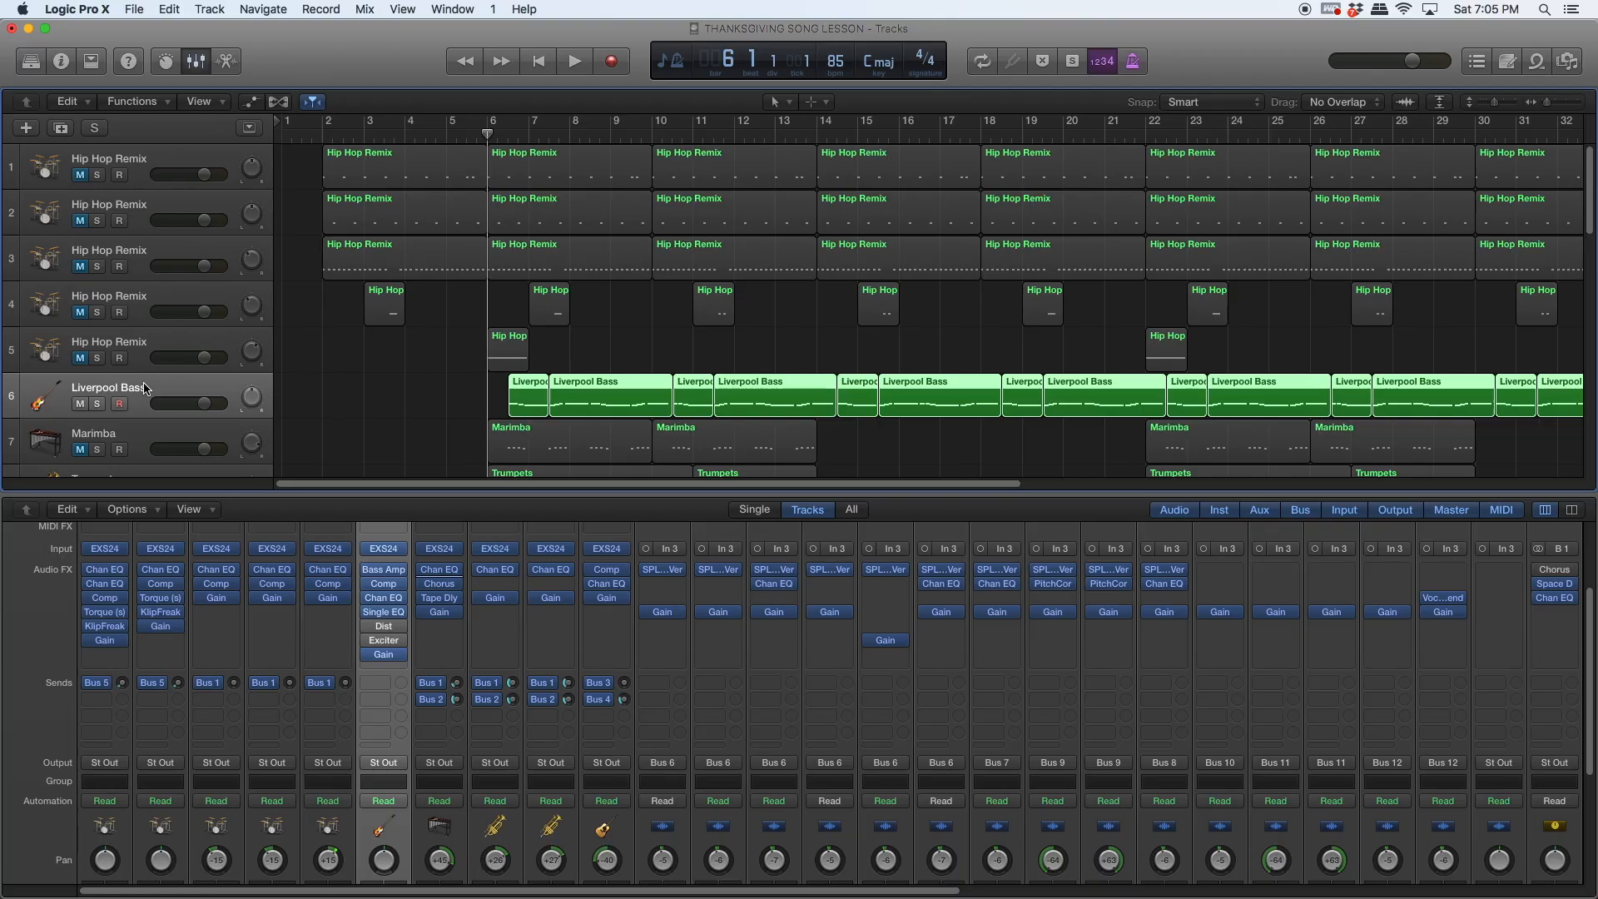
drag(144, 389, 145, 435)
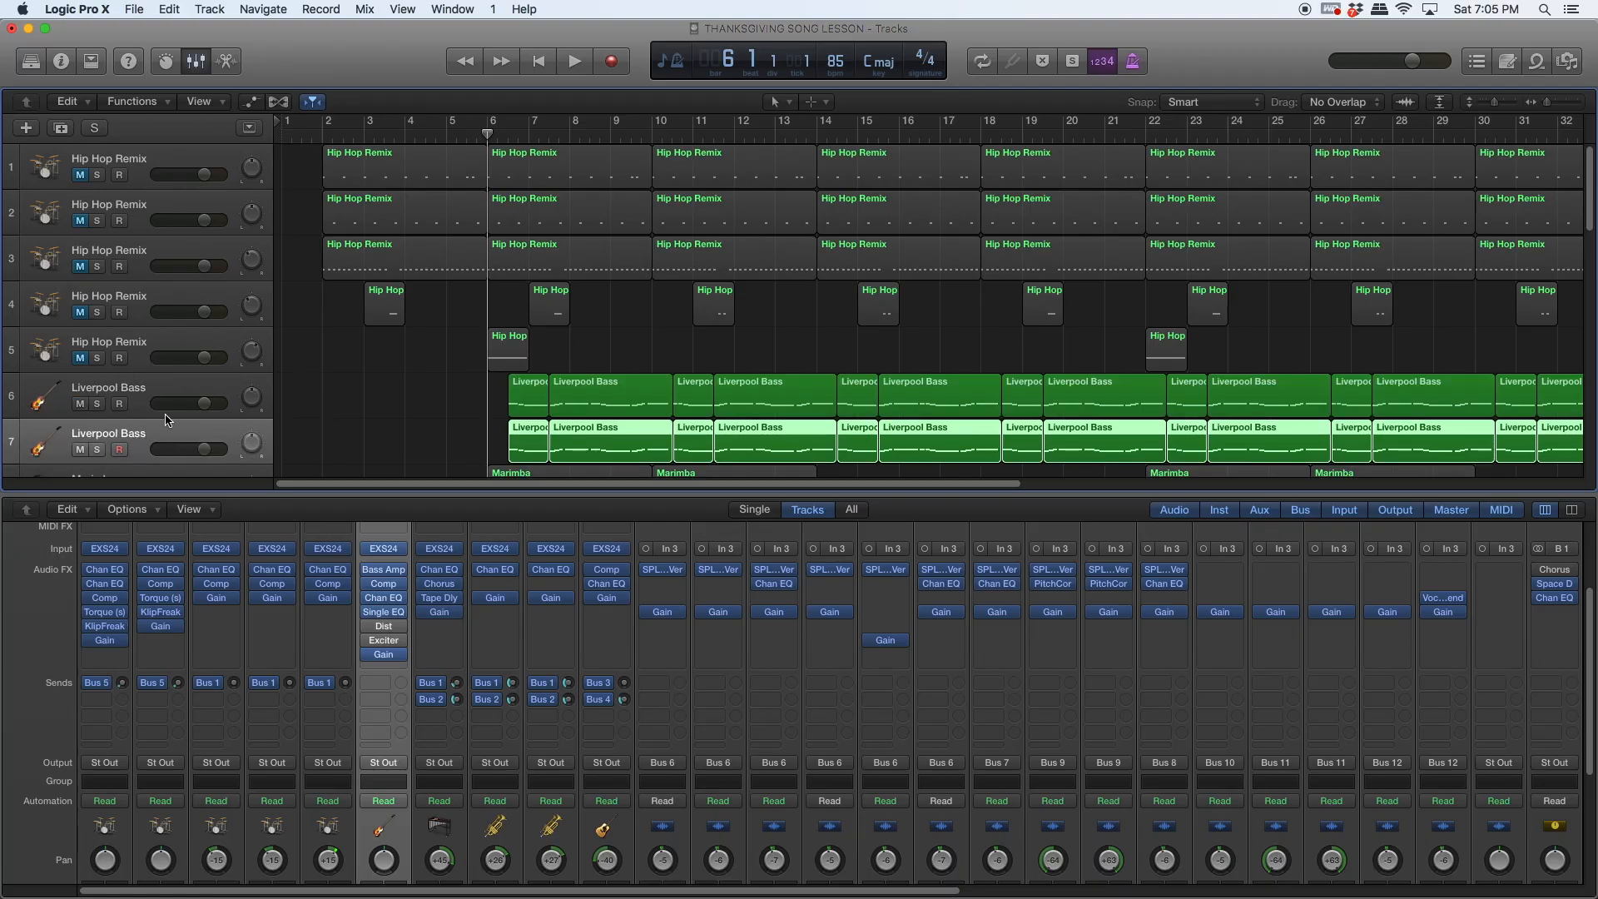
click(80, 405)
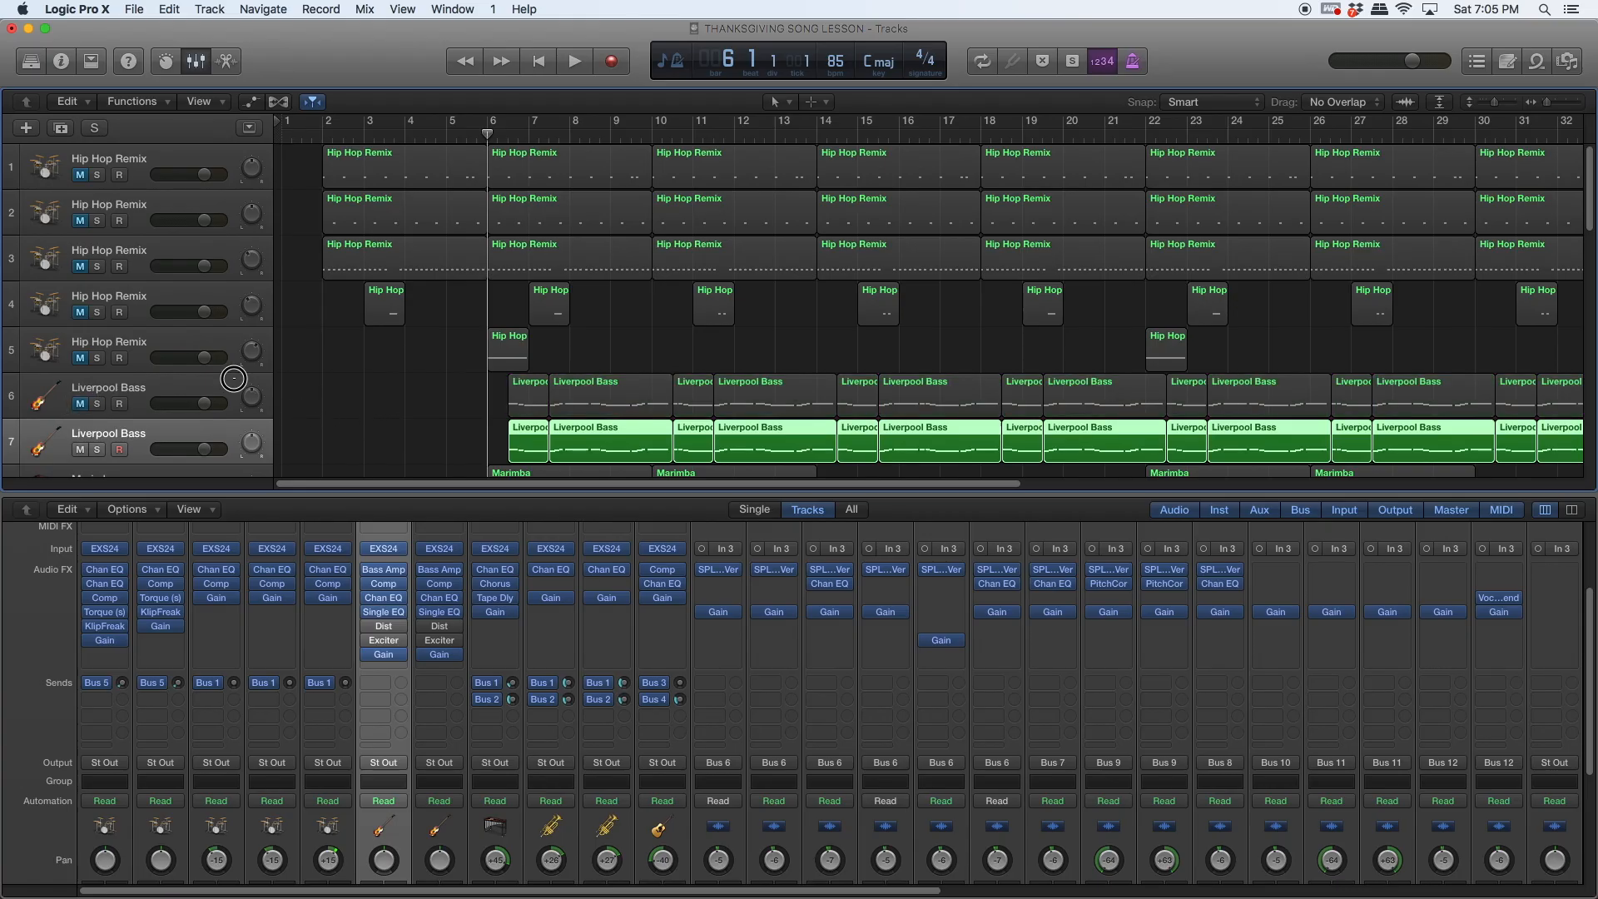
click(226, 390)
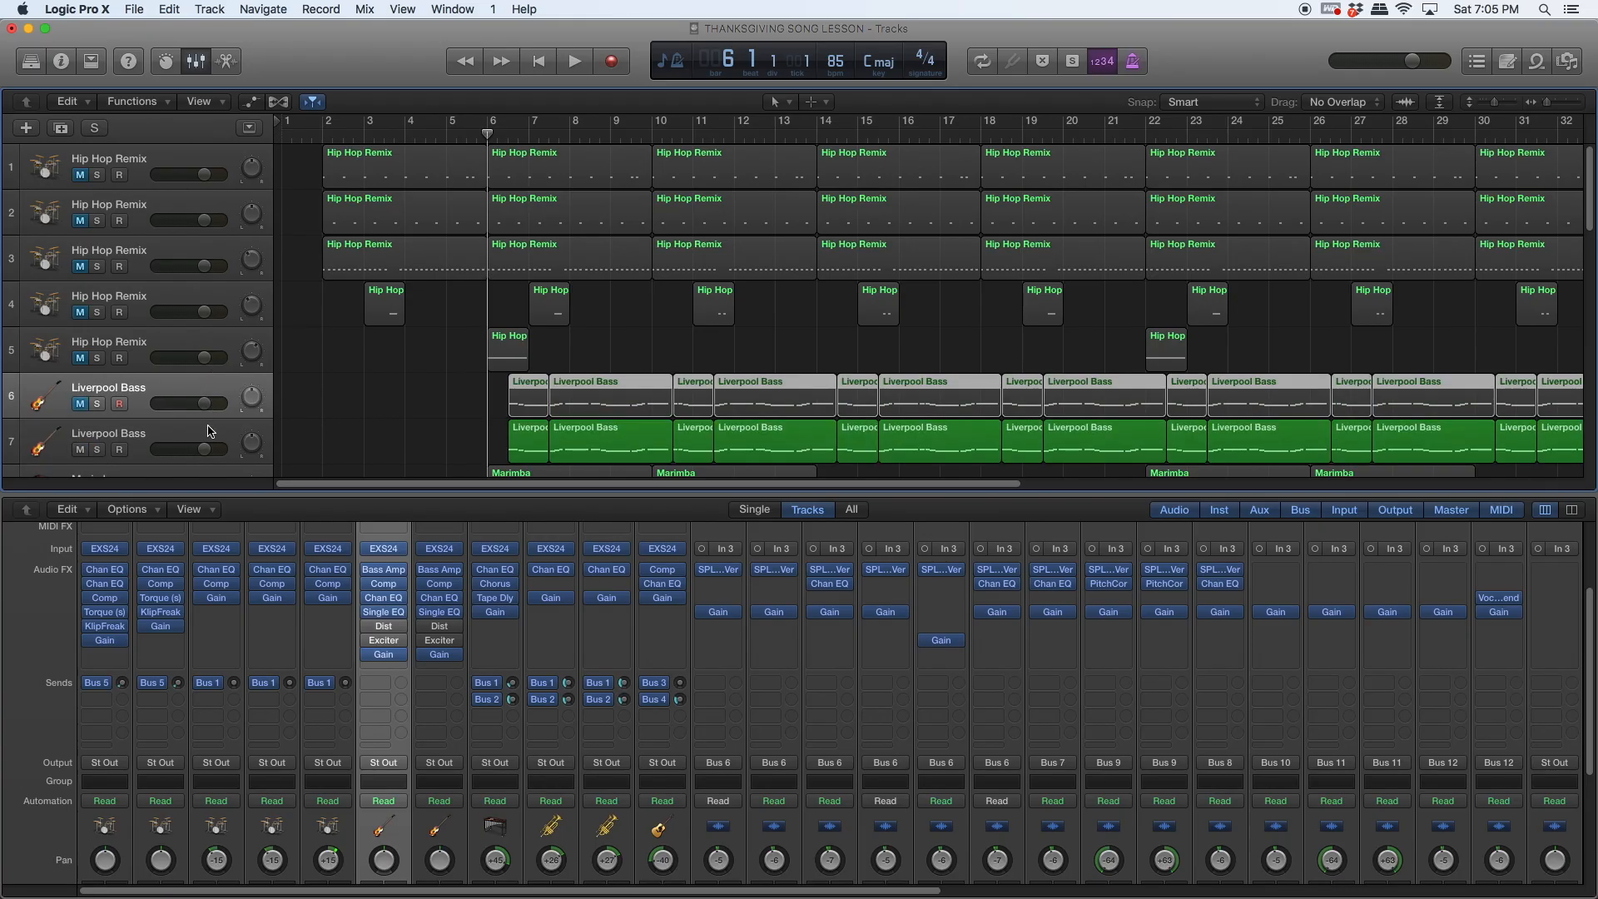
click(212, 433)
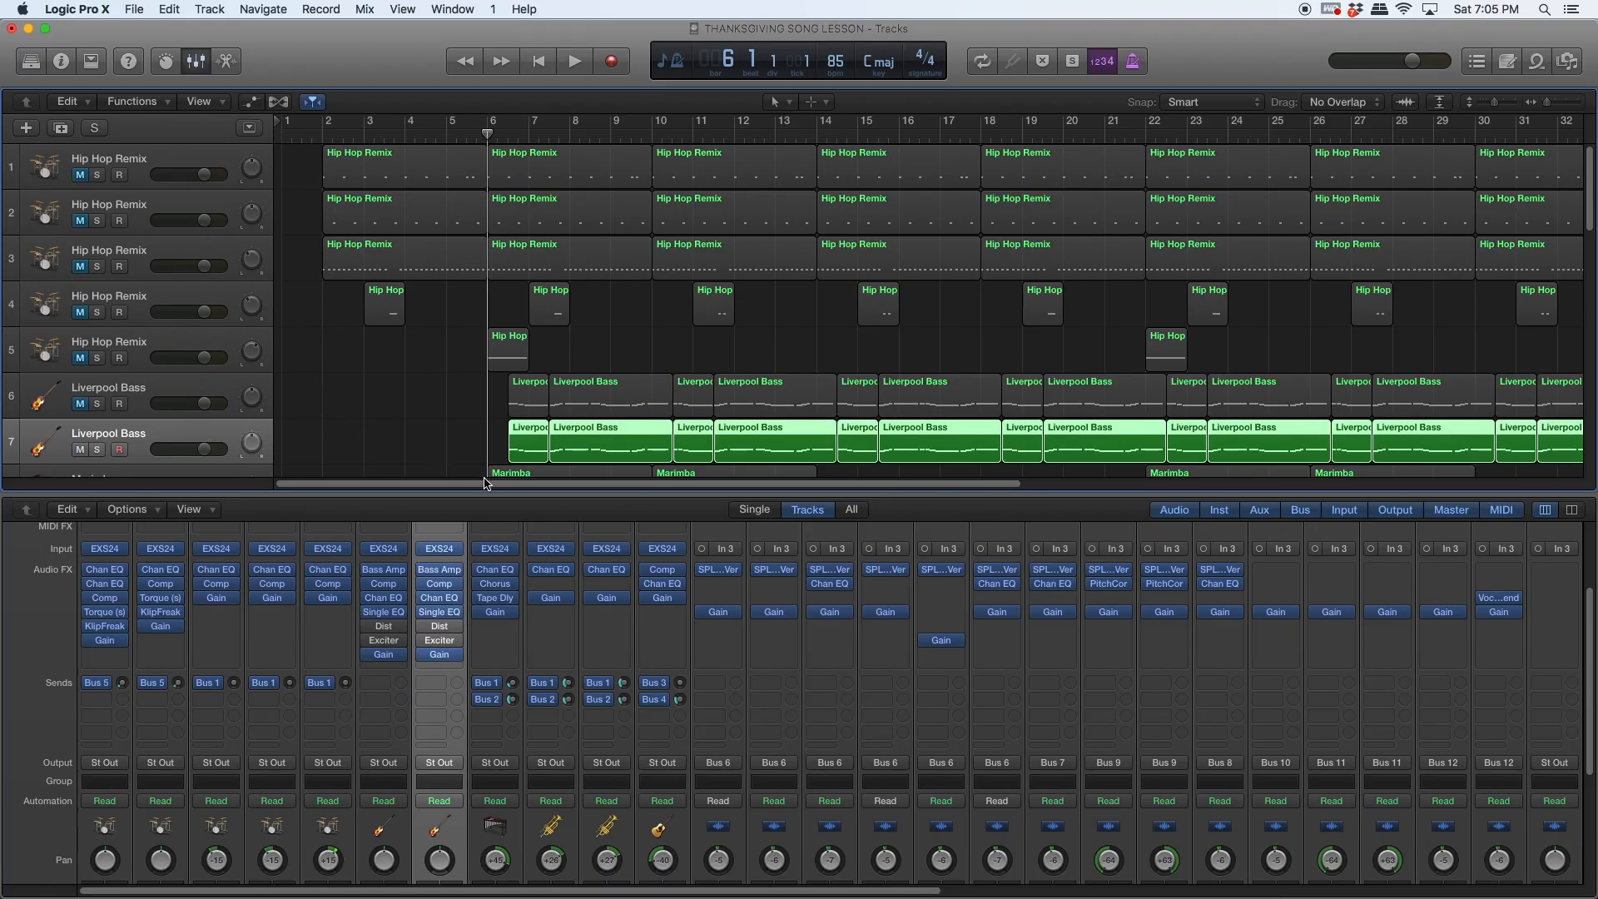
click(456, 571)
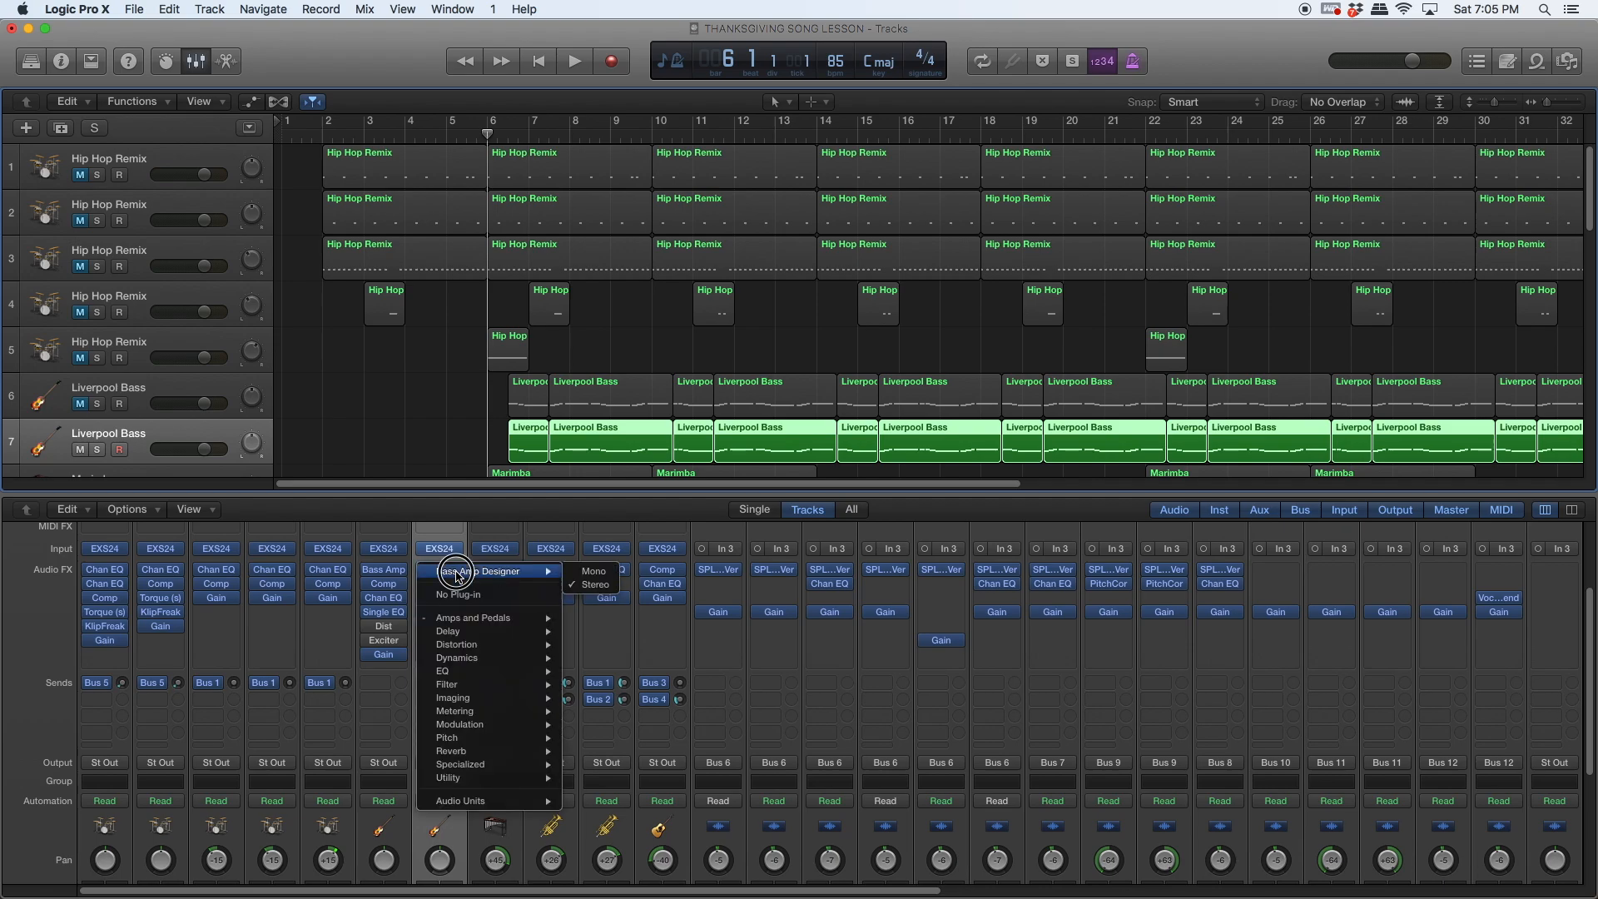
key(Escape)
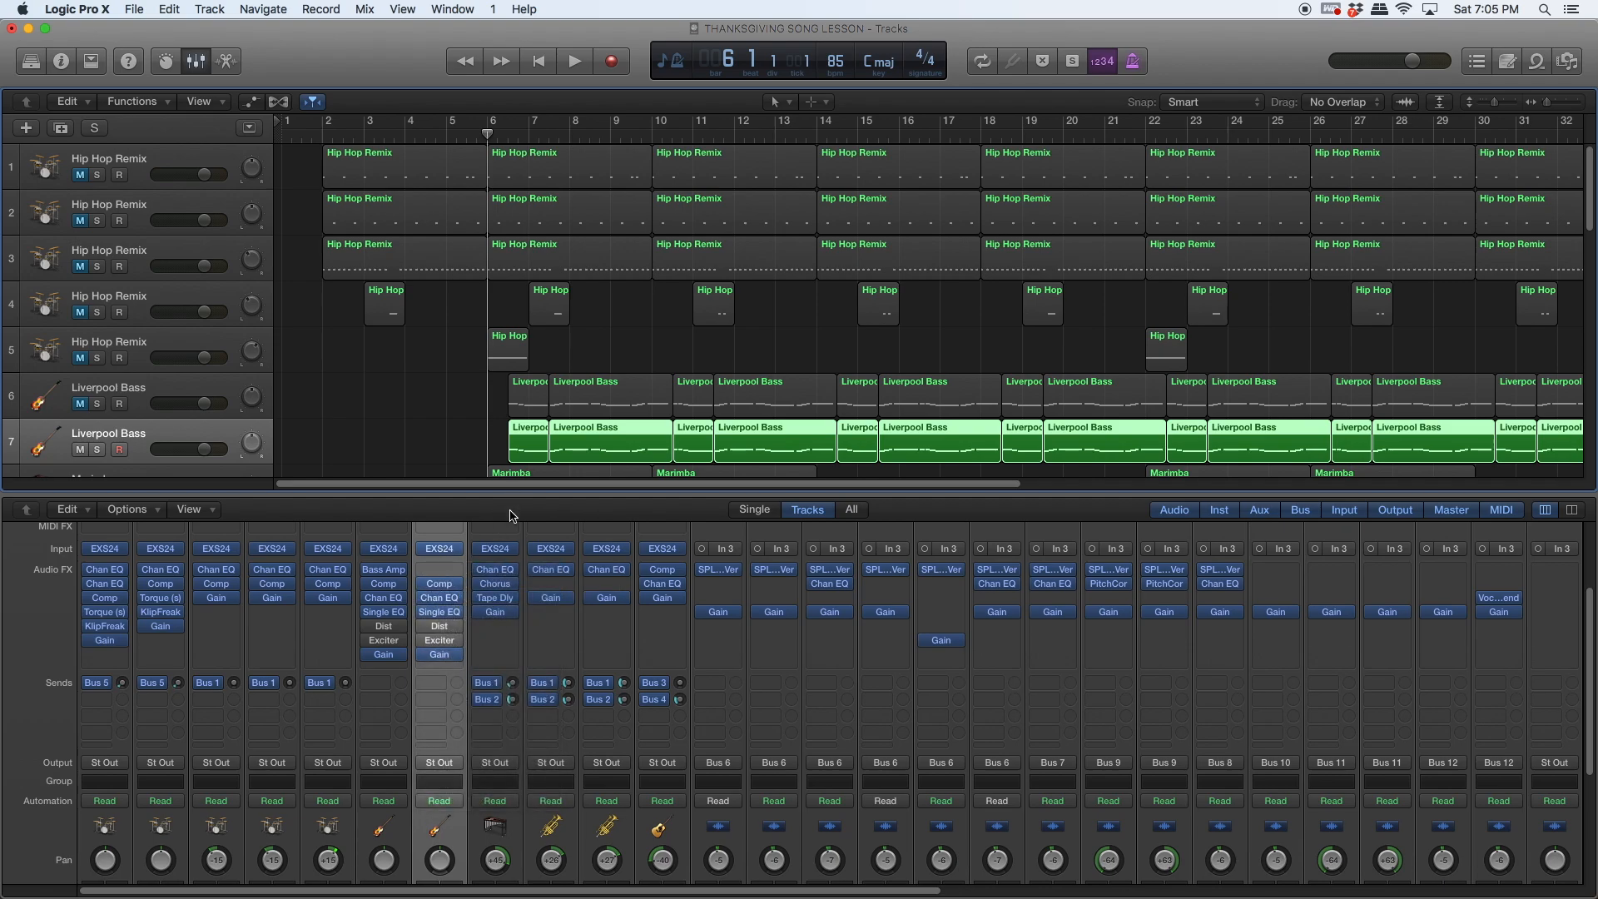
key(super+z)
Step: Remove the Single Band EQ, Distortion and Exciter plug-ins from the duplicate bass track
mouse_move(458, 598)
click(458, 614)
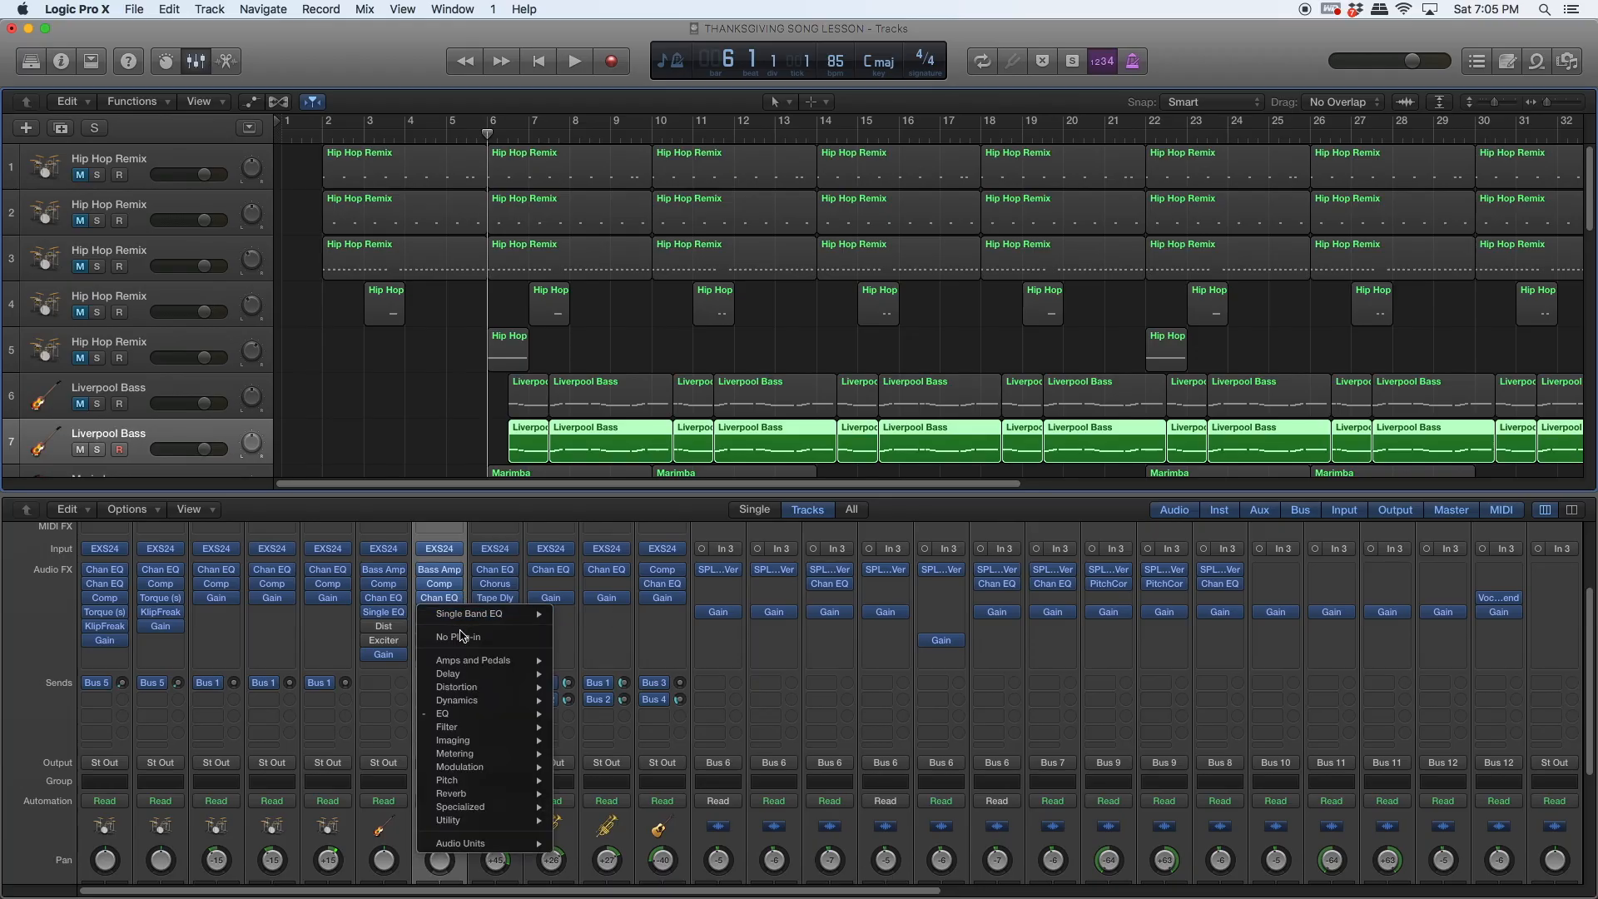
click(462, 637)
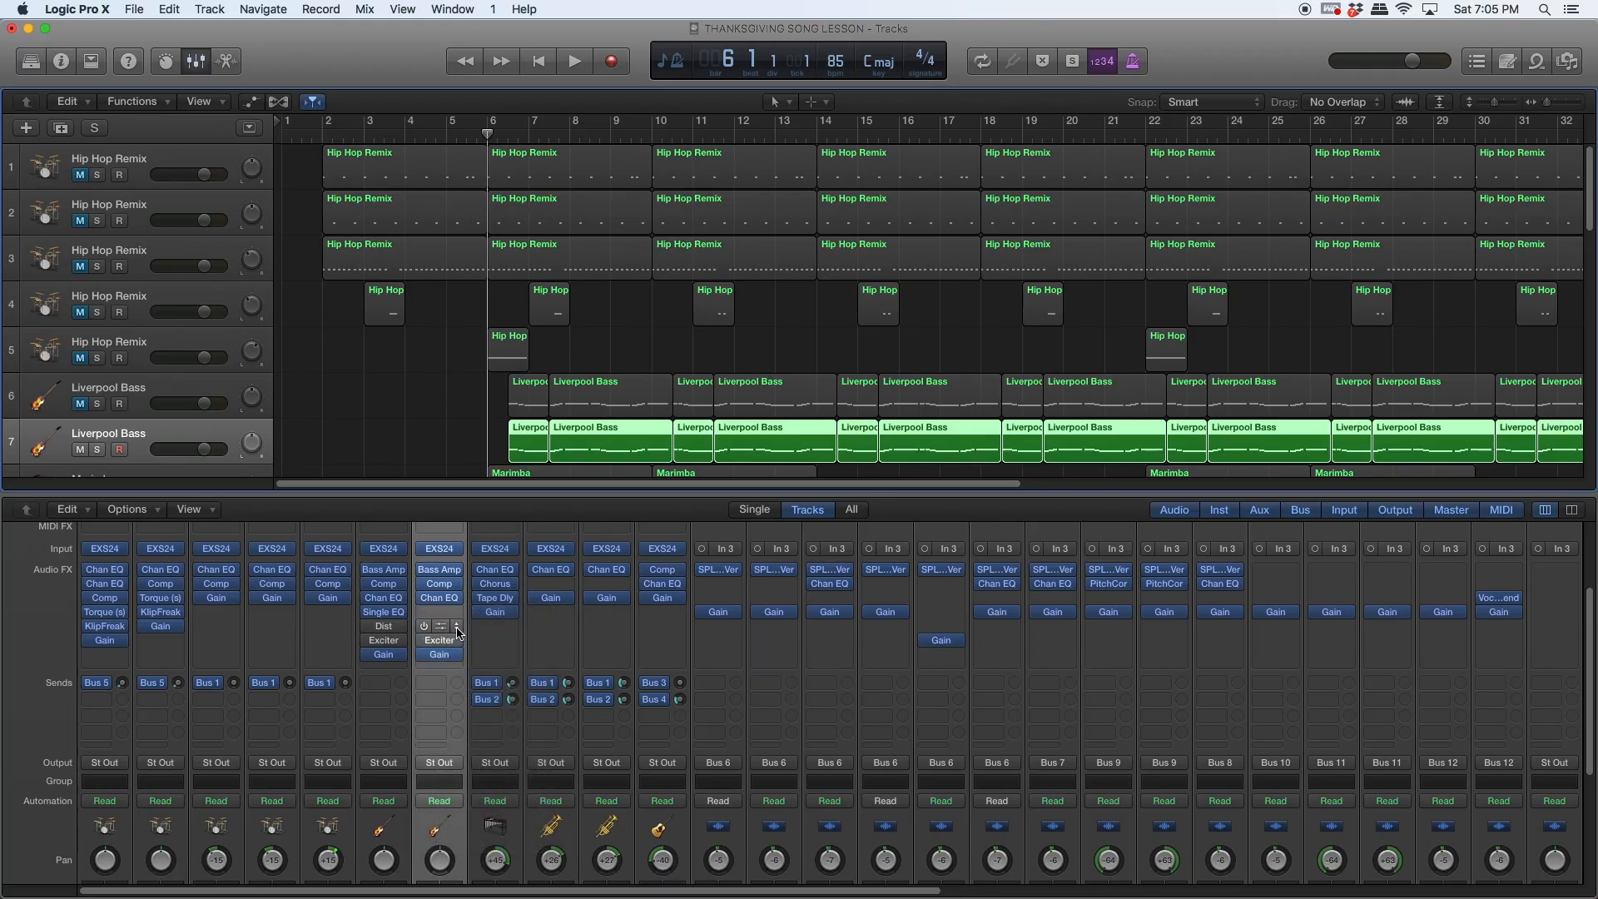
click(461, 641)
click(462, 651)
click(461, 641)
click(464, 666)
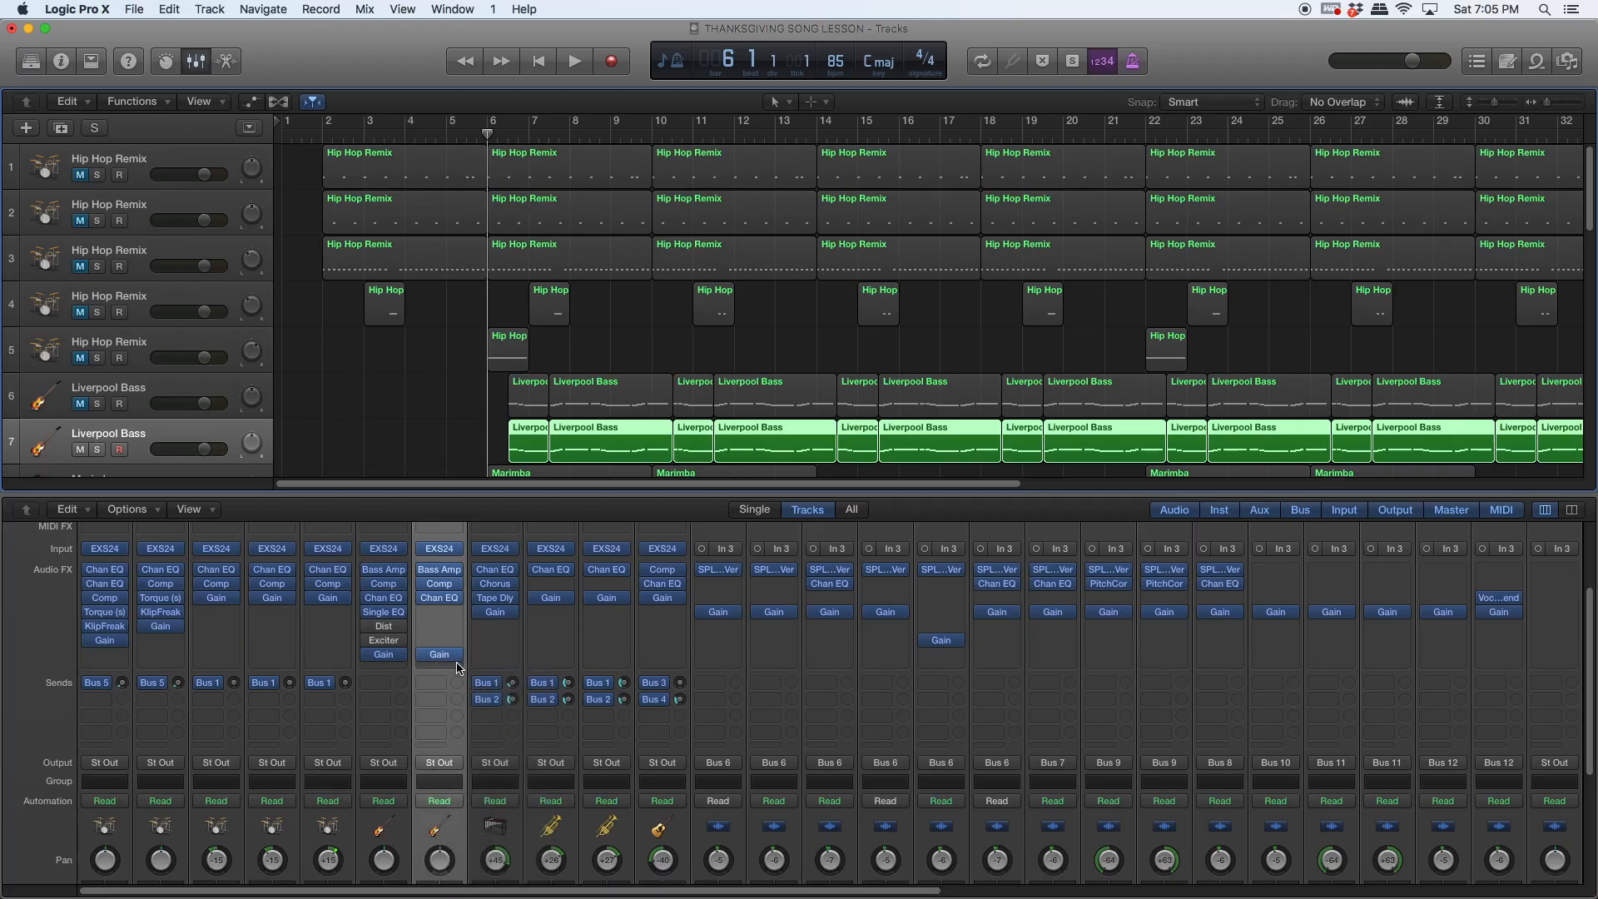
Step: Insert a new Channel EQ on the duplicate bass track between its existing Channel EQ and the Gain plug-in
drag(440, 654, 439, 612)
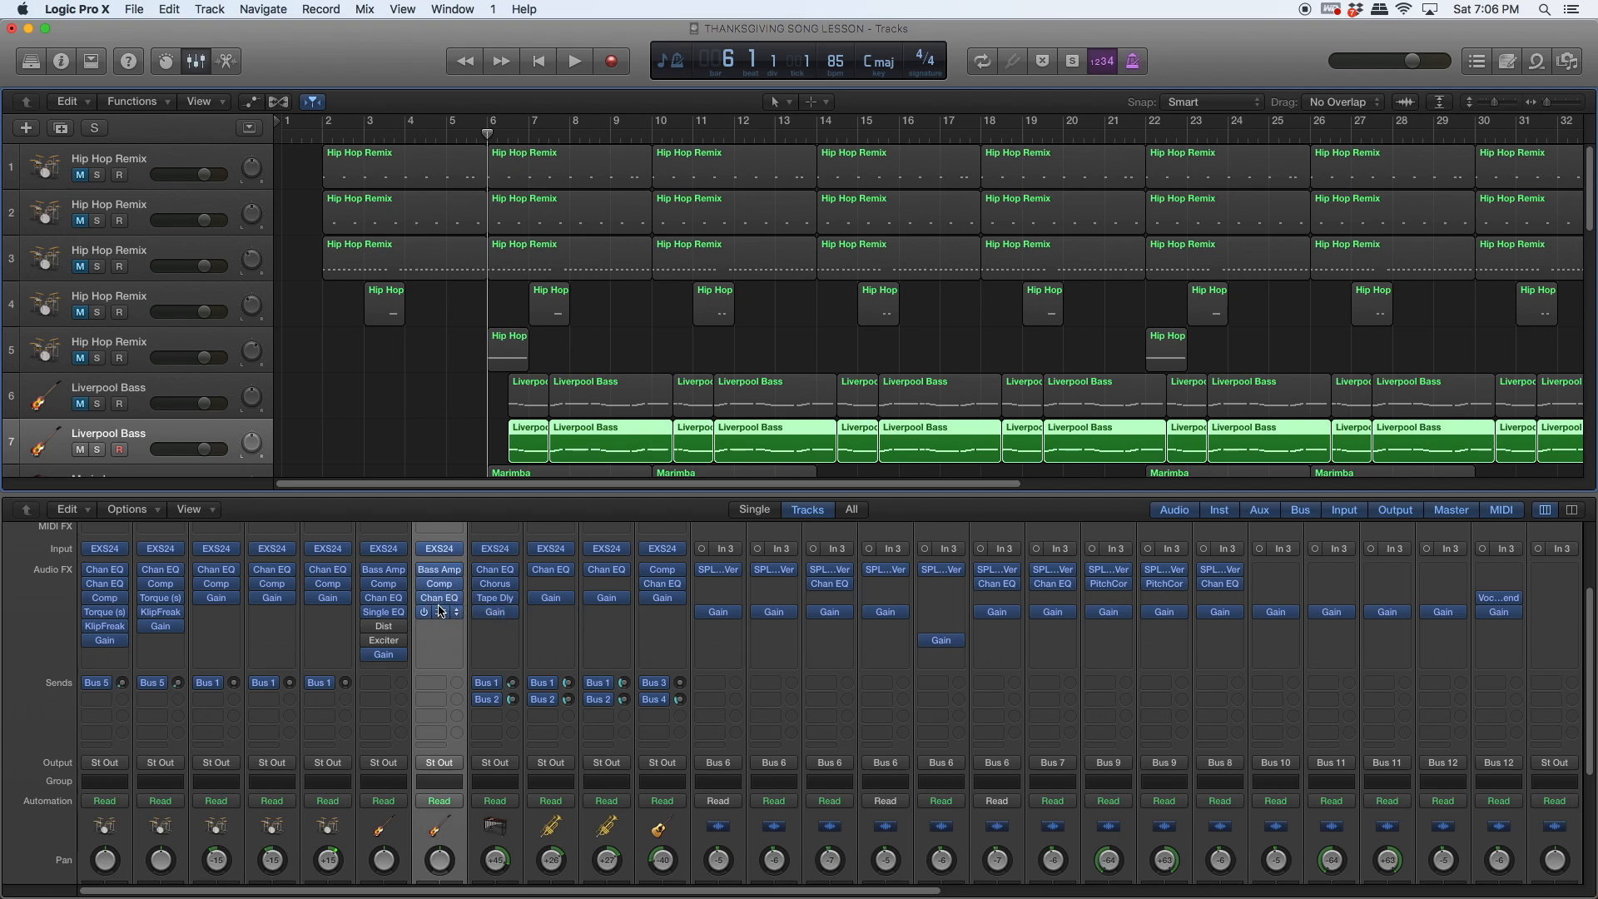
click(441, 612)
drag(439, 613, 439, 627)
click(457, 616)
mouse_move(493, 685)
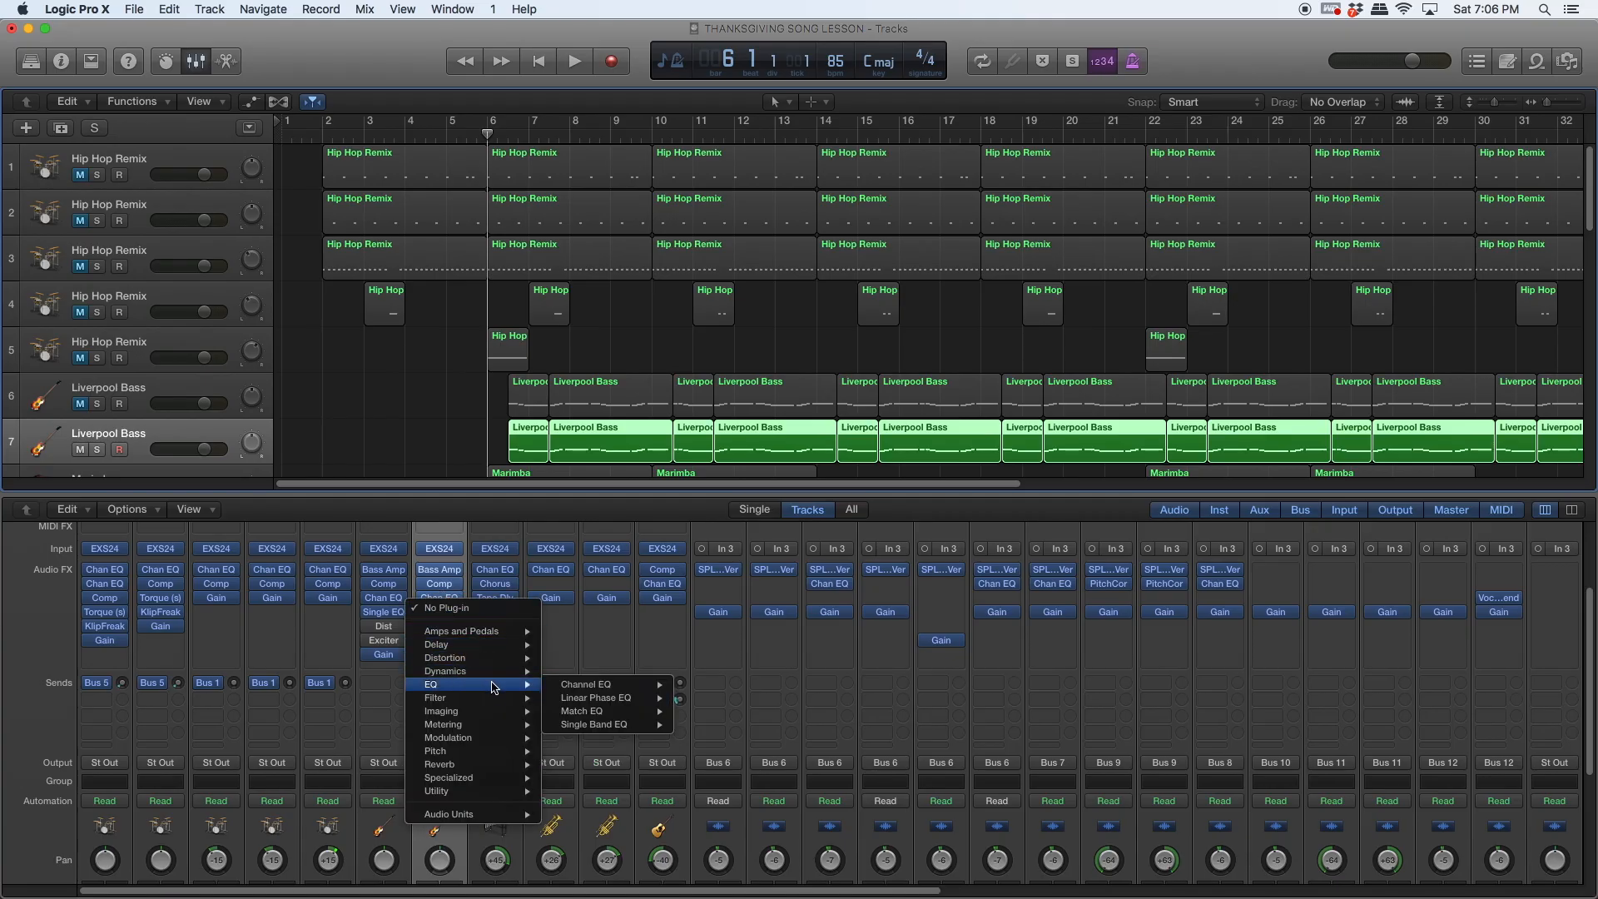
click(697, 689)
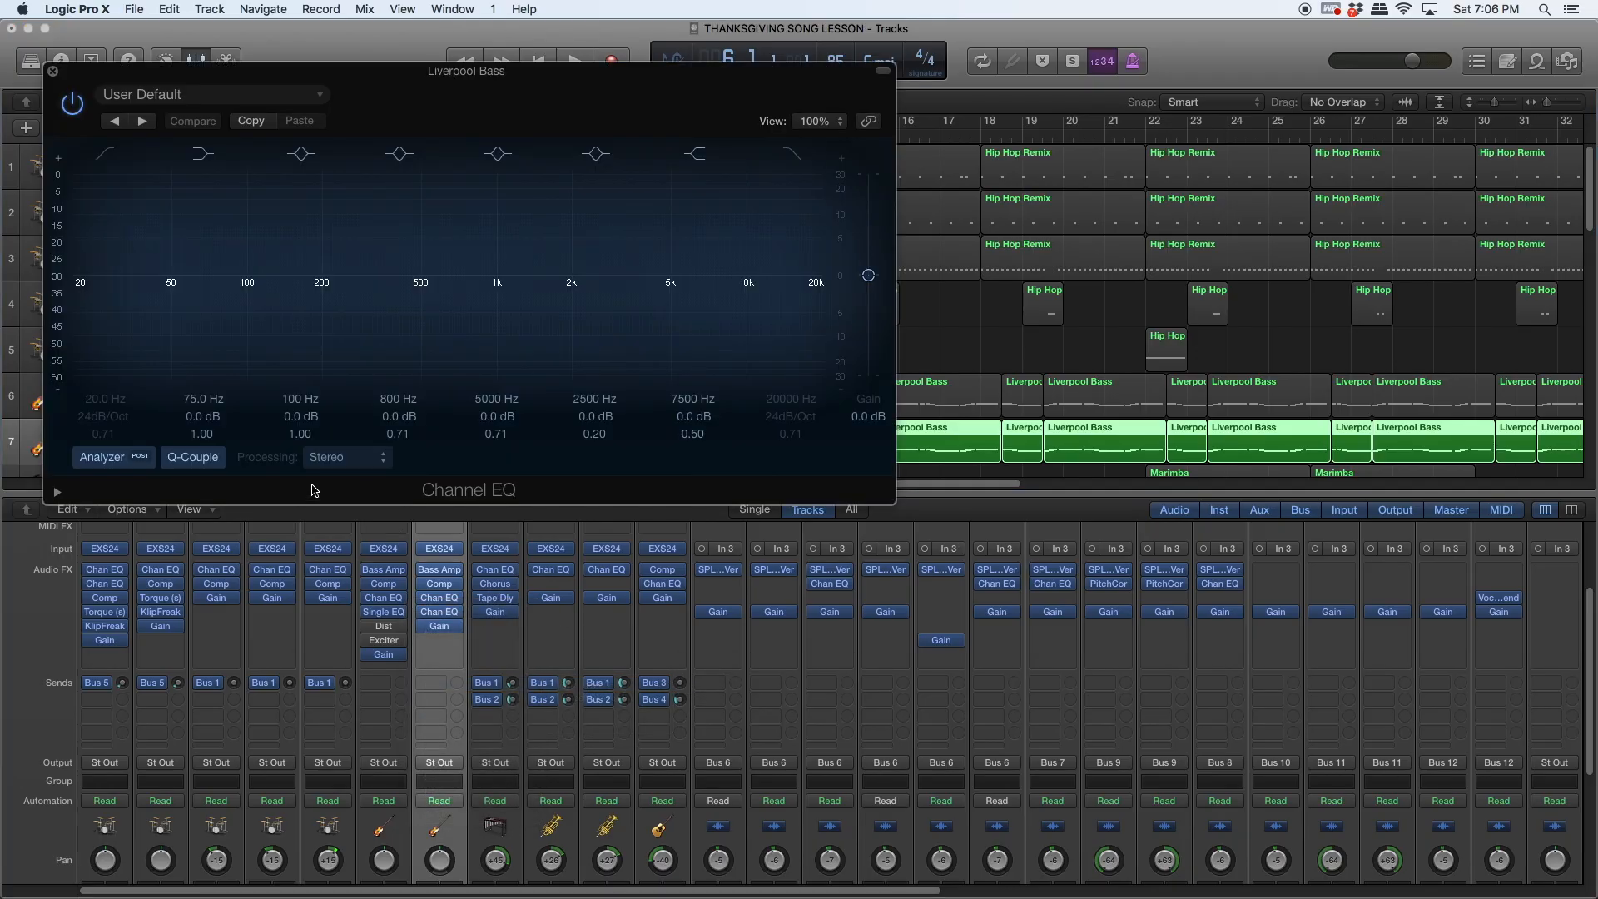
click(52, 70)
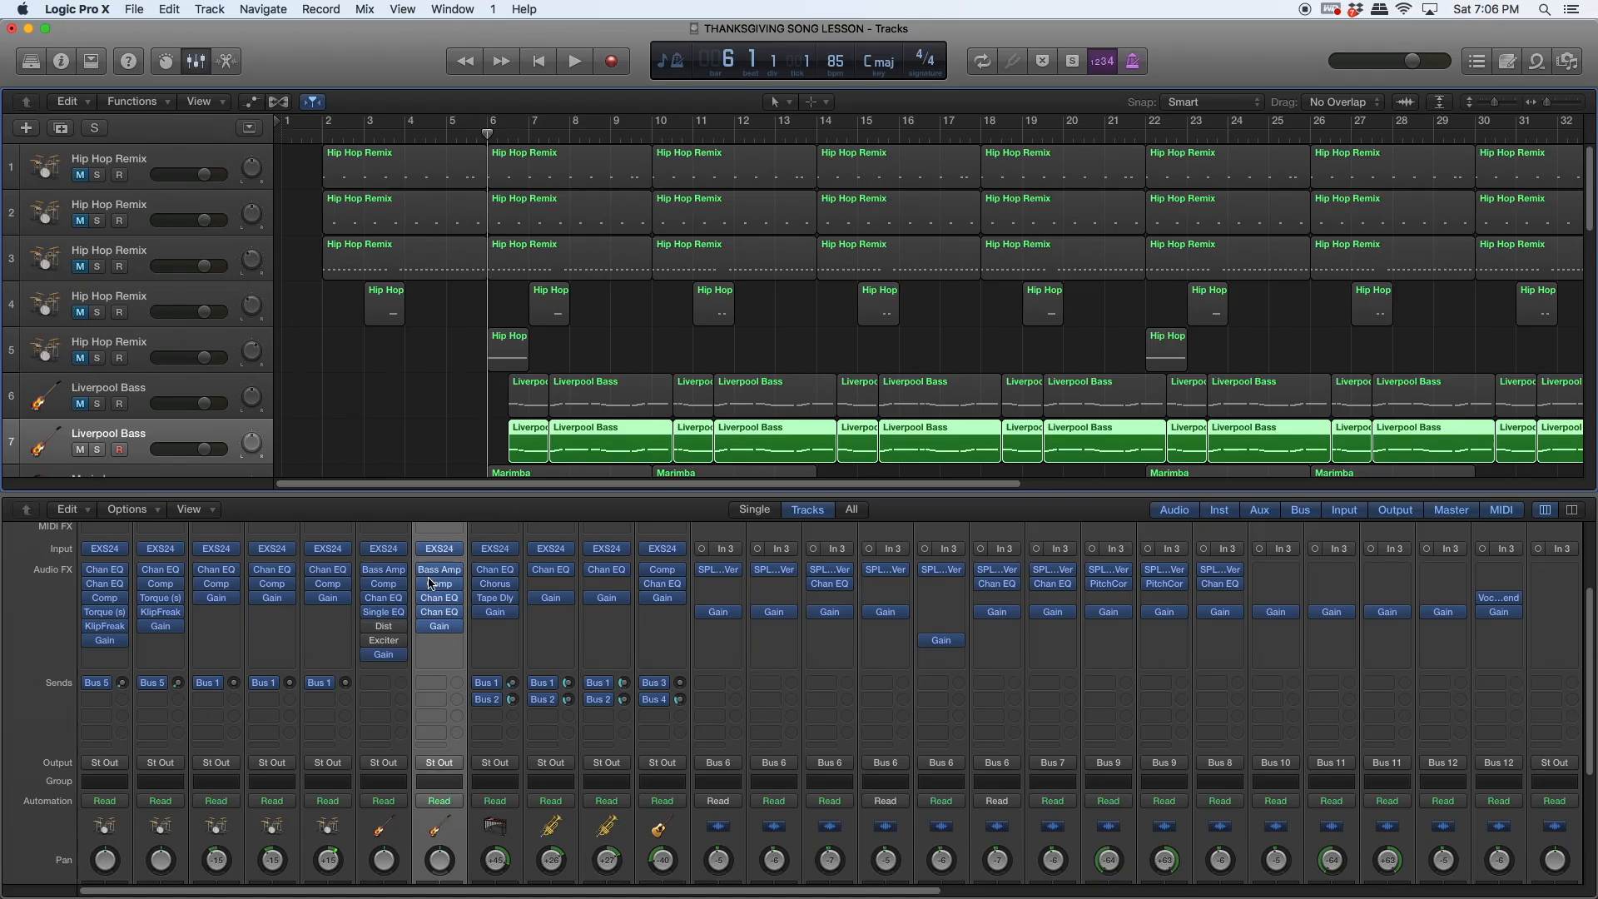
Step: Bypass the original Channel EQ with the low-shelf cut on the duplicate bass track
mouse_move(444, 616)
click(441, 599)
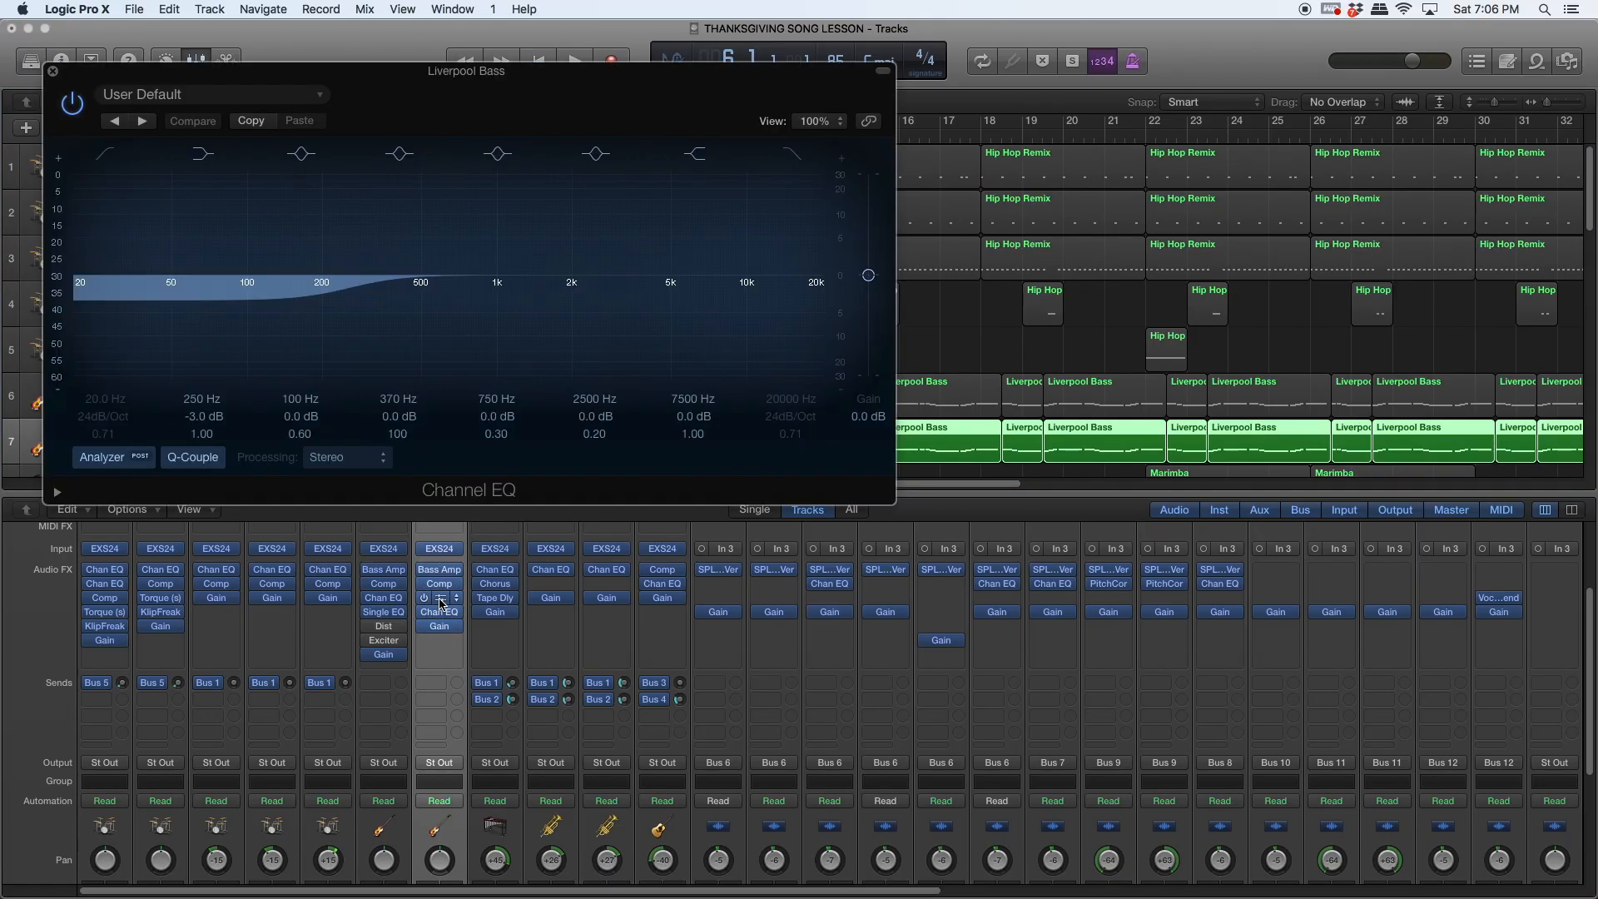
click(74, 108)
click(53, 70)
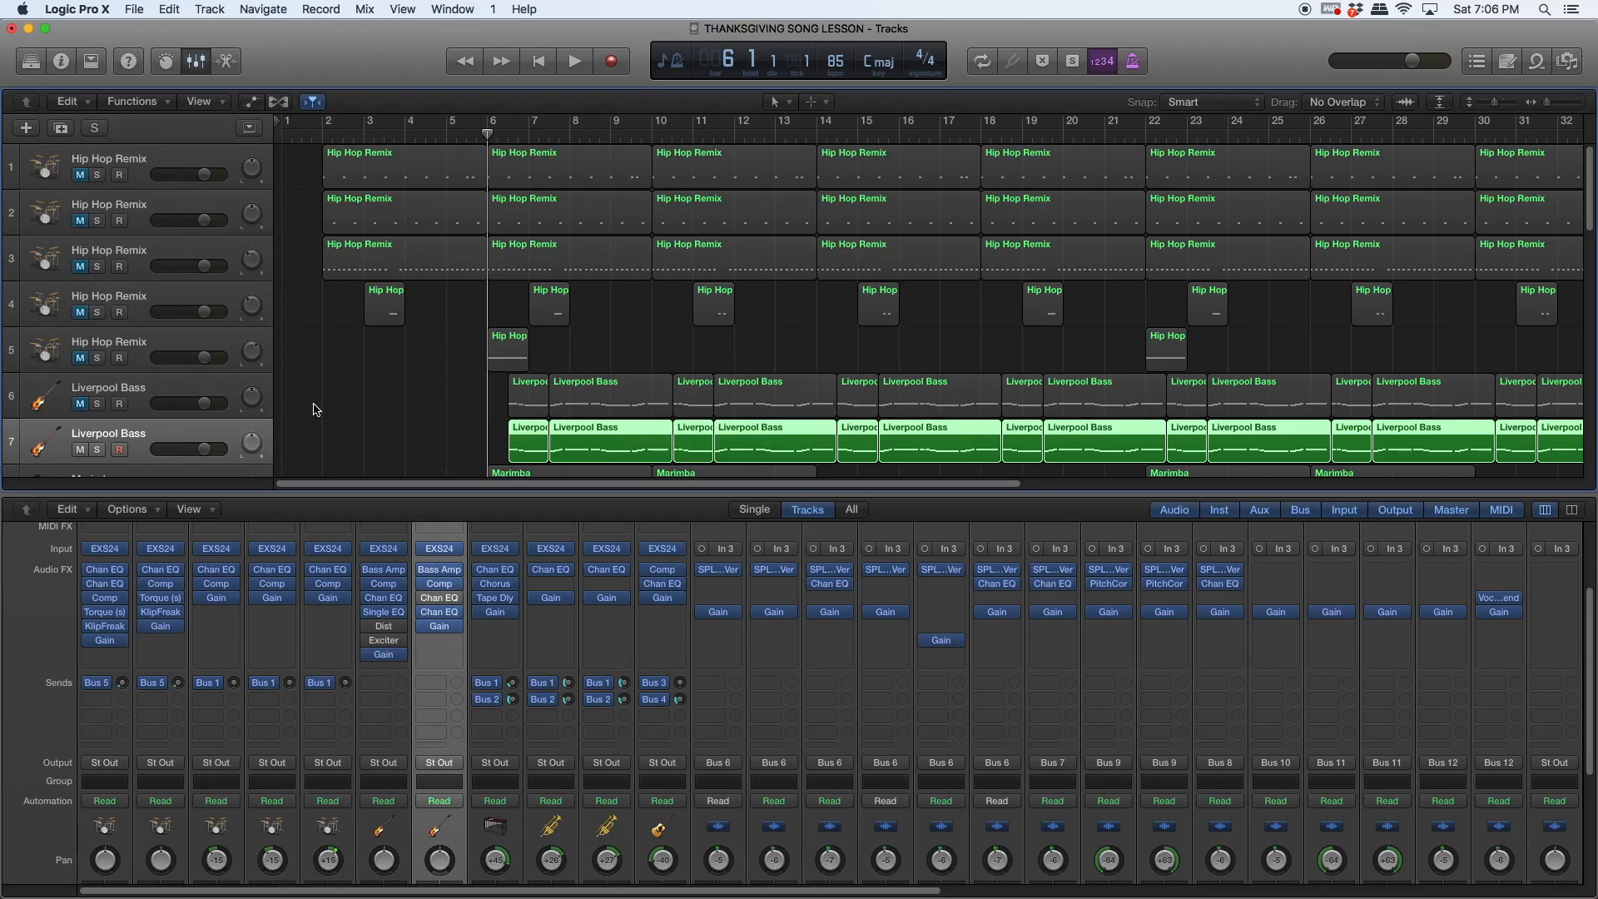
Step: Enable the low-cut band in the duplicate bass track's new Channel EQ and set its frequency to 250 Hz
click(441, 614)
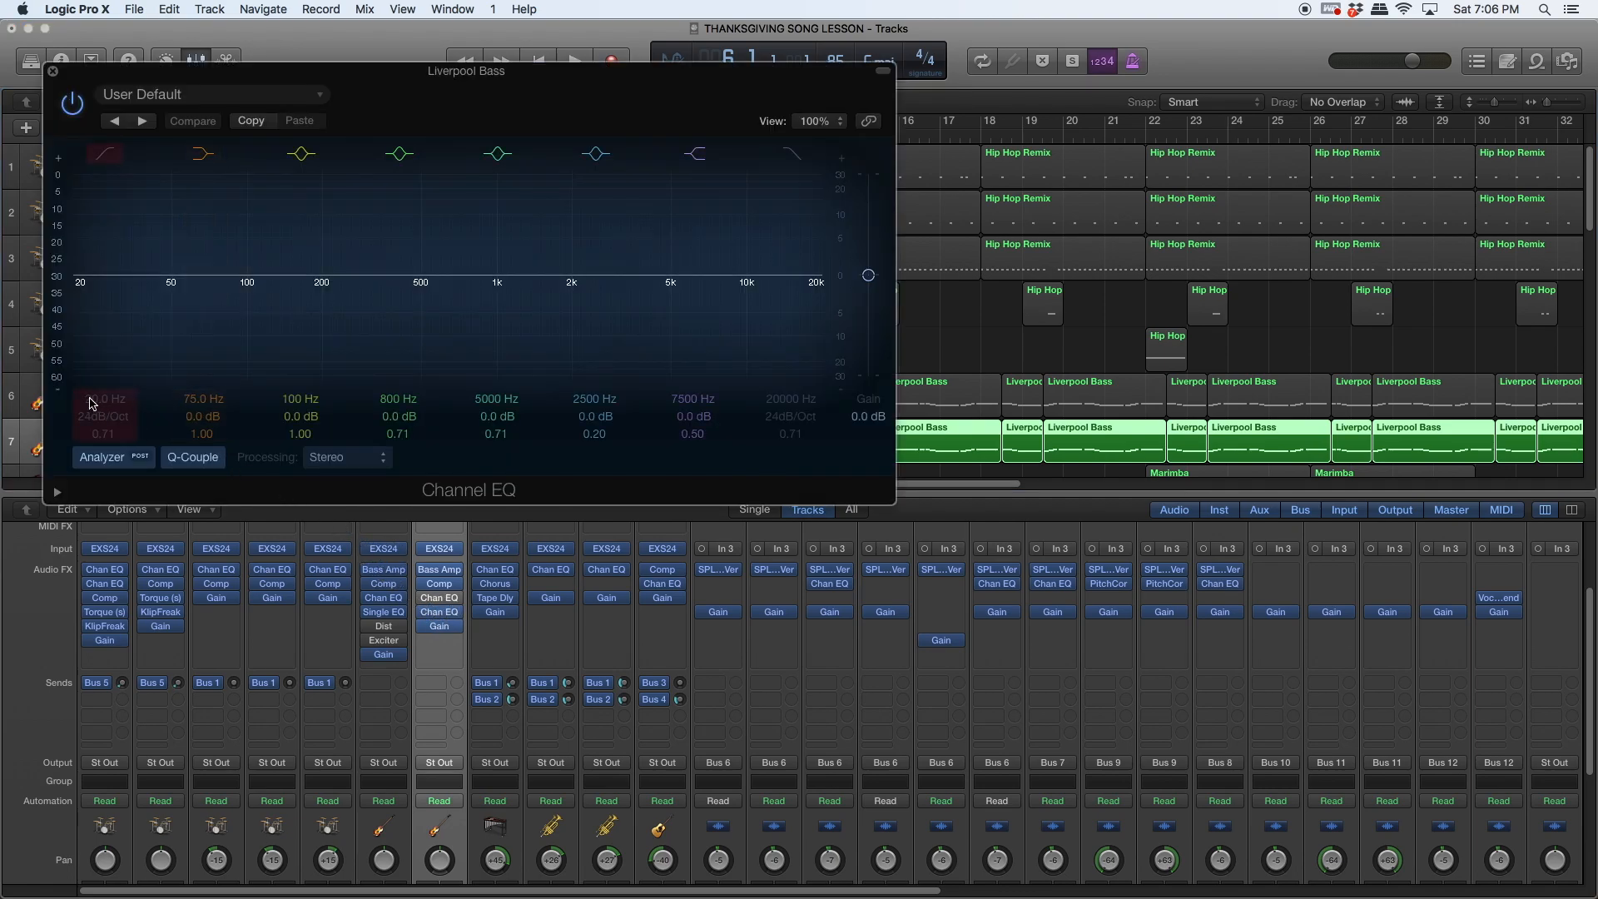
click(106, 153)
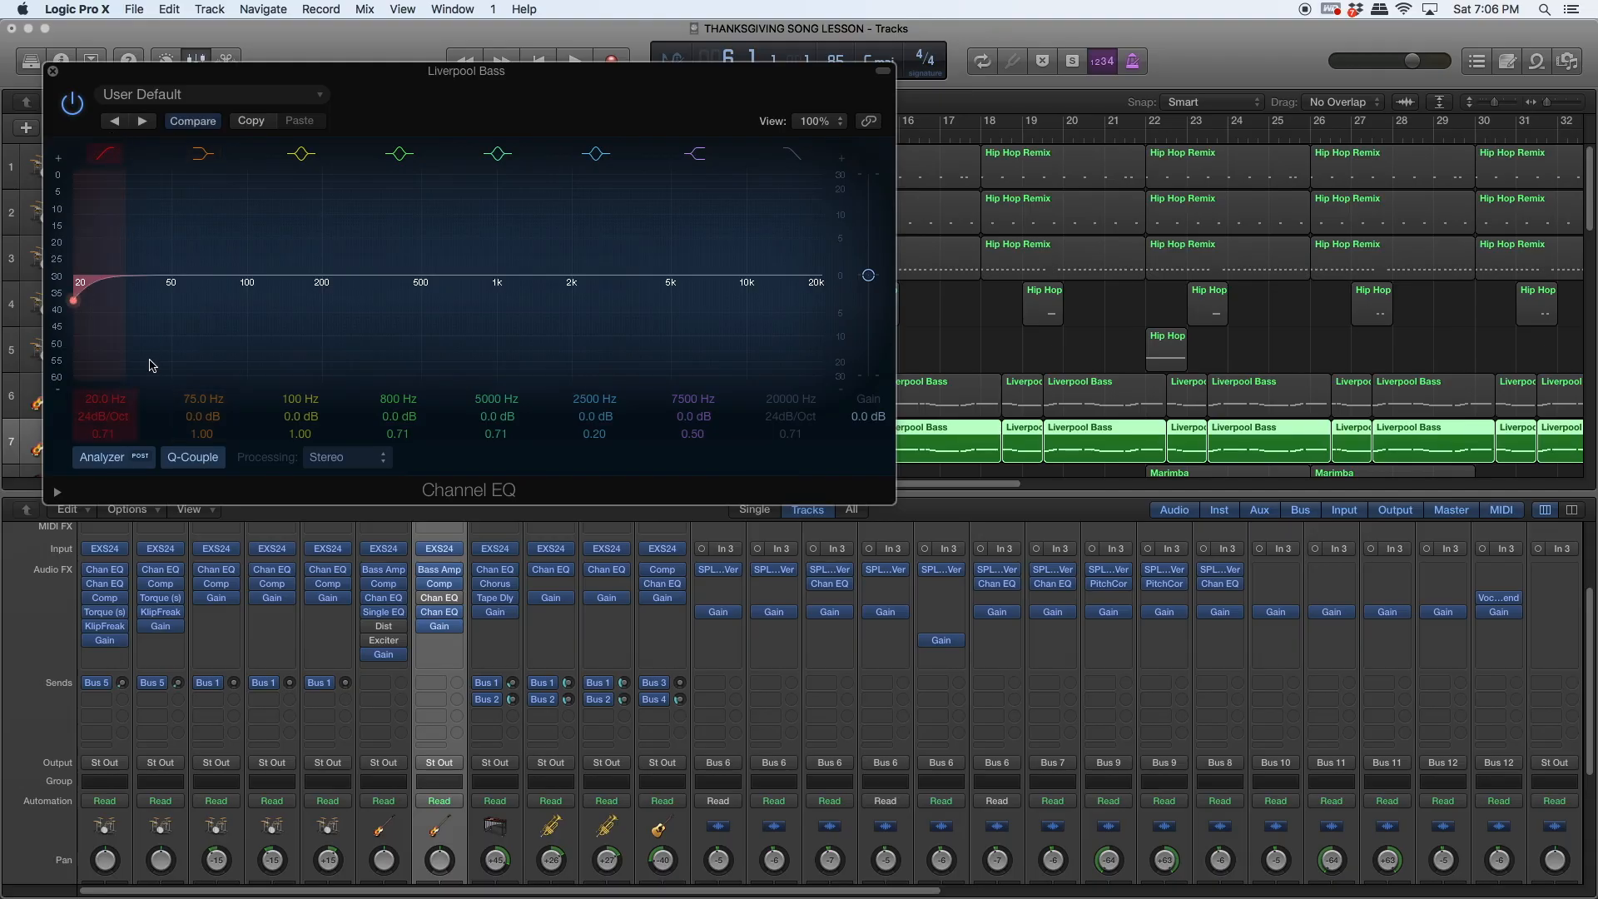
double_click(102, 400)
text(250)
key(Return)
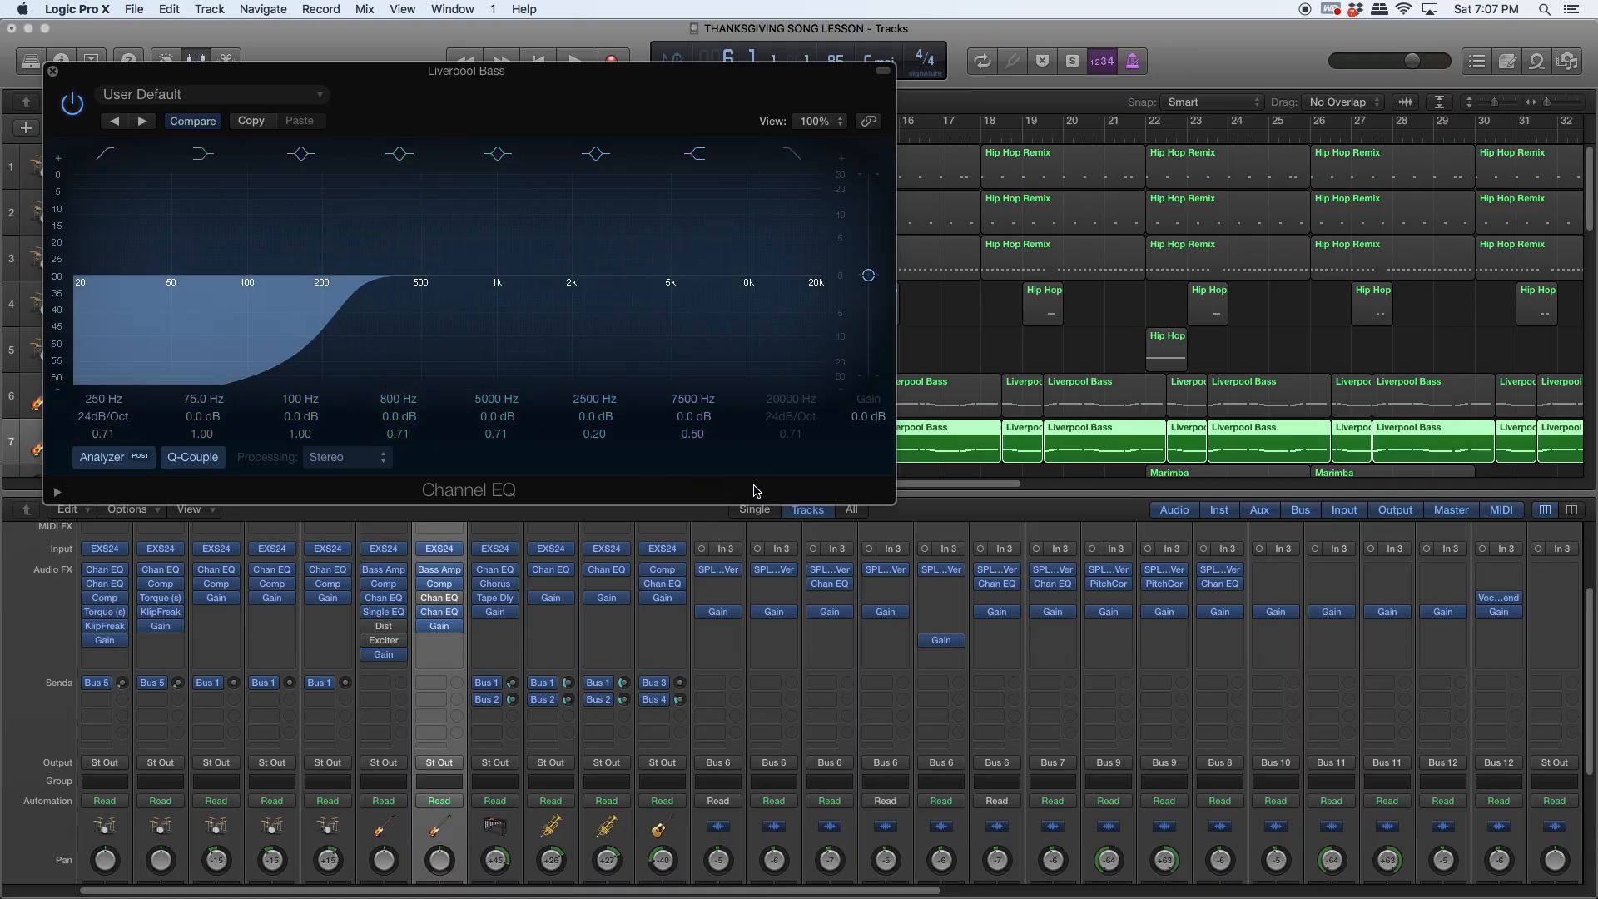
Step: Play the song in two passes to listen to the duplicate bass through the low cut, watching the EQ analyzer
key(space)
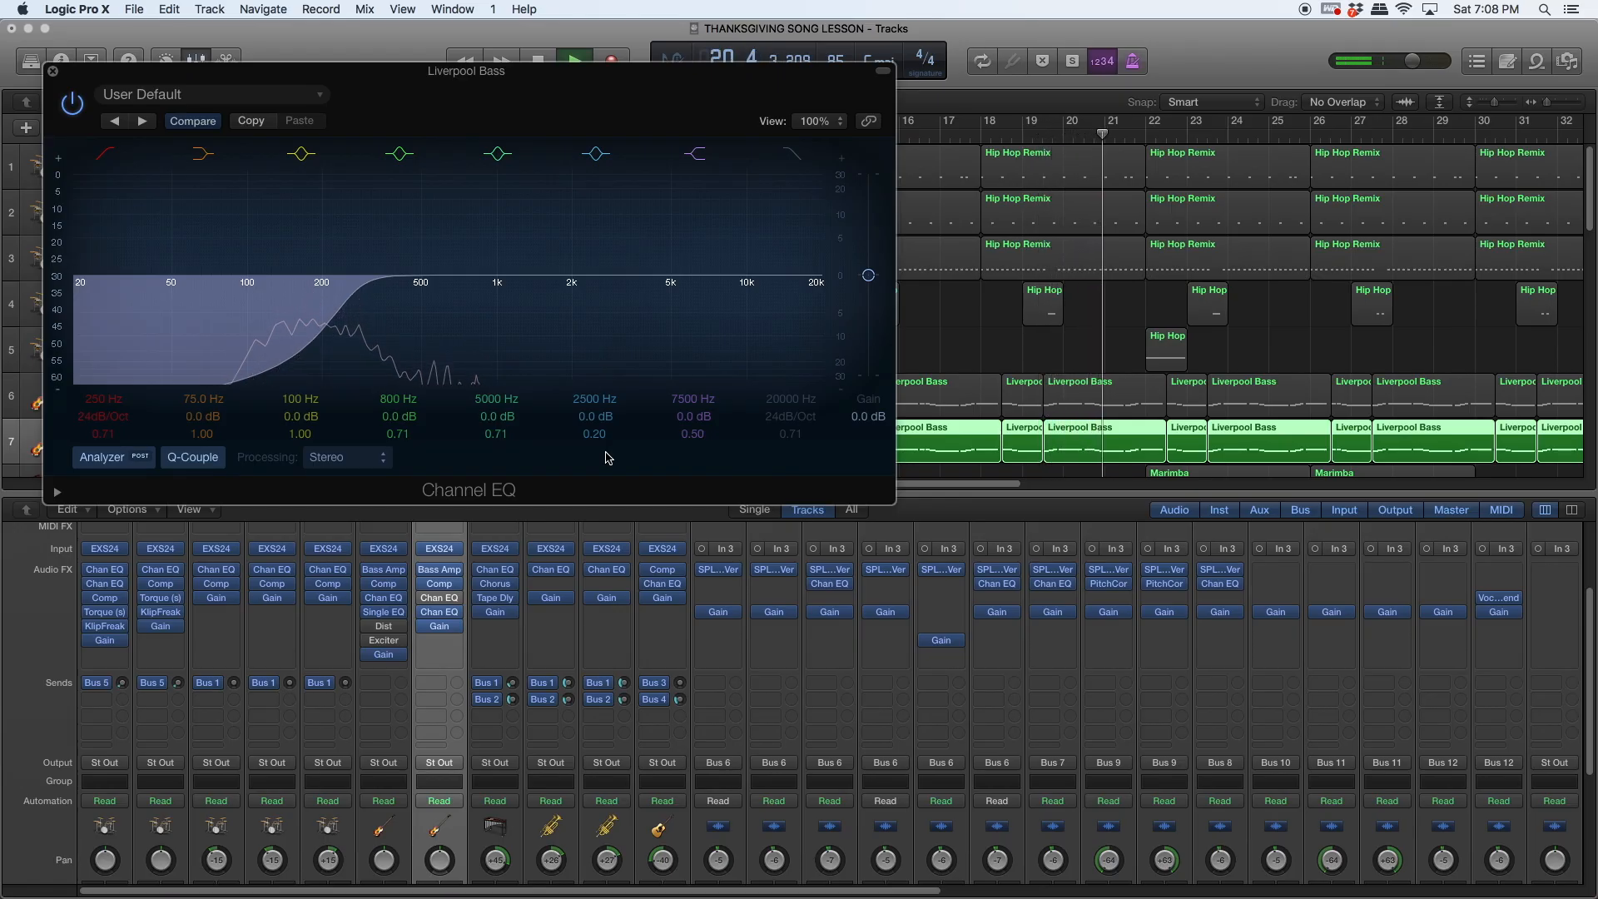
key(space)
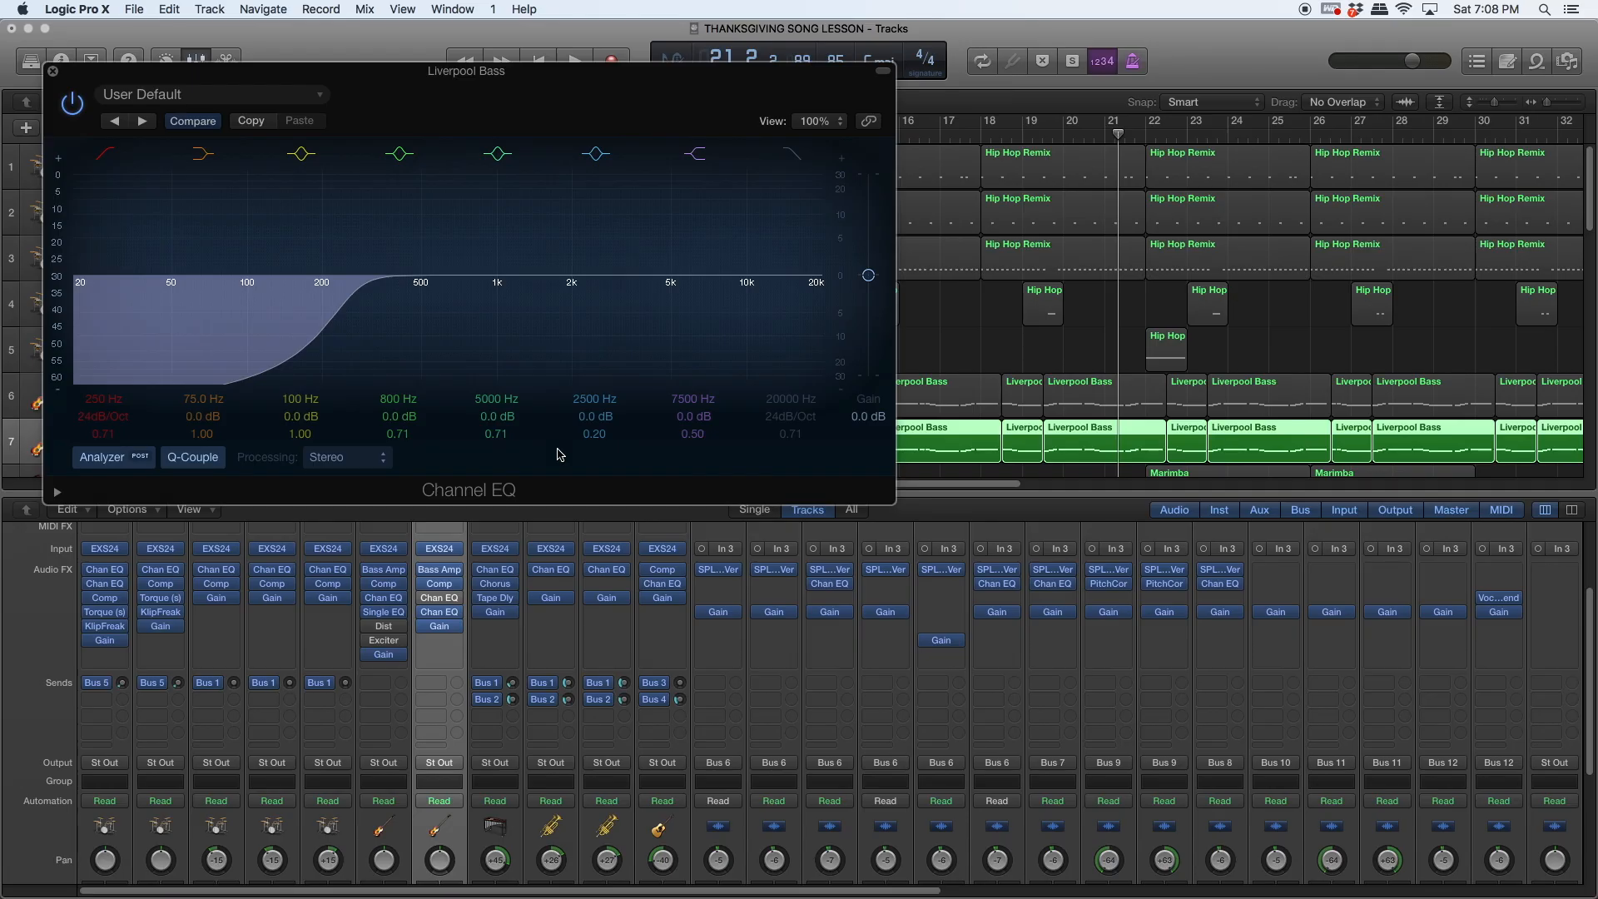
key(space)
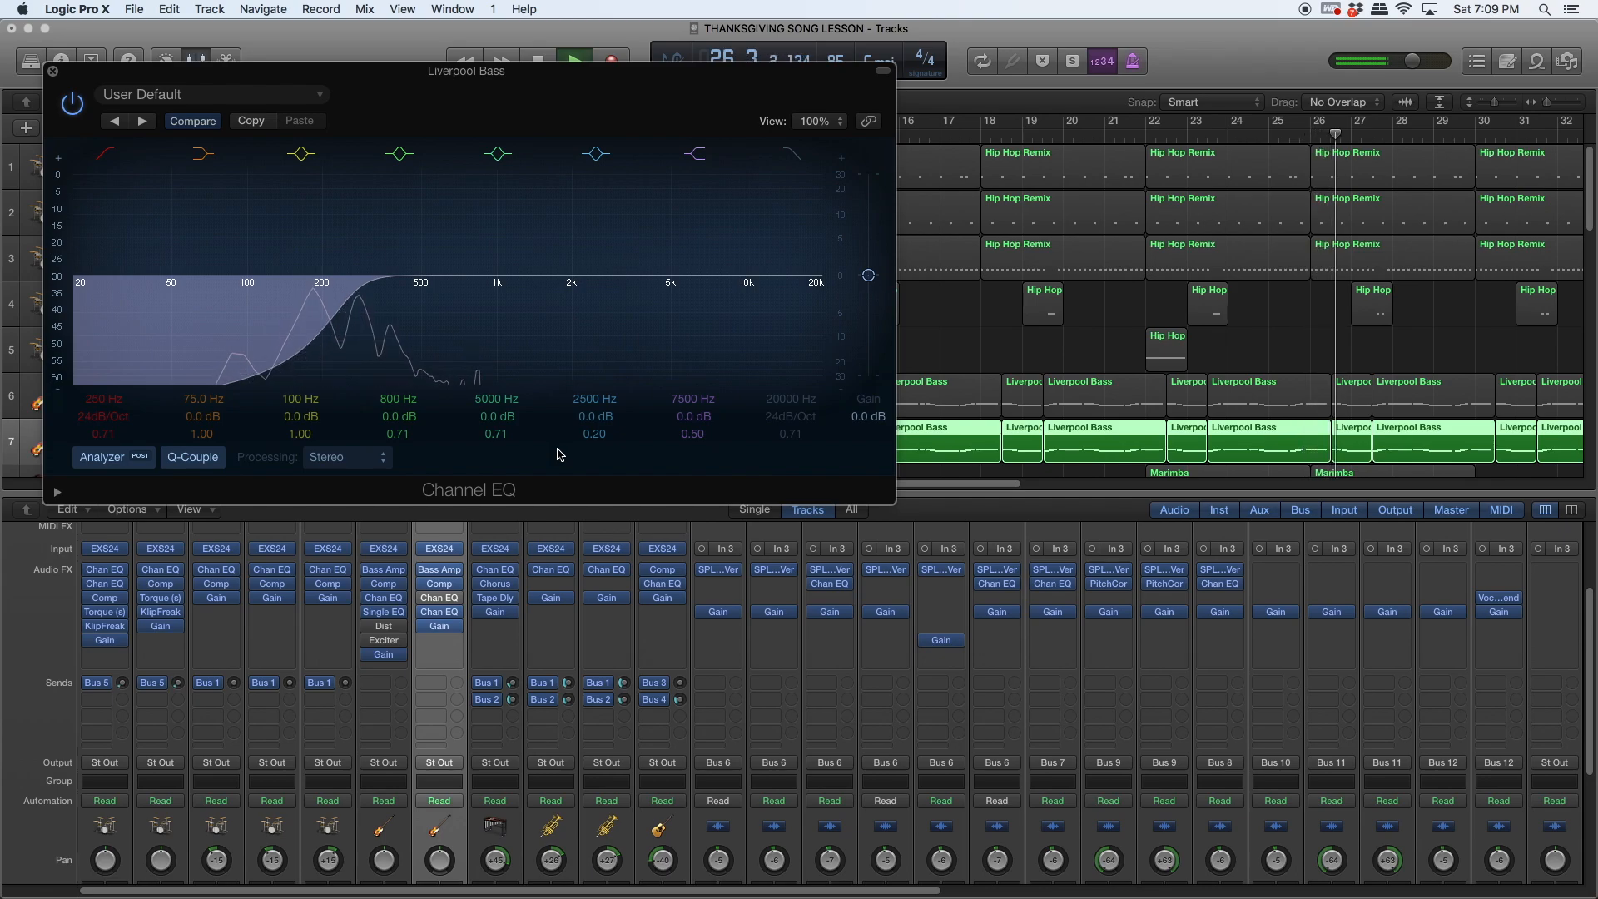
key(space)
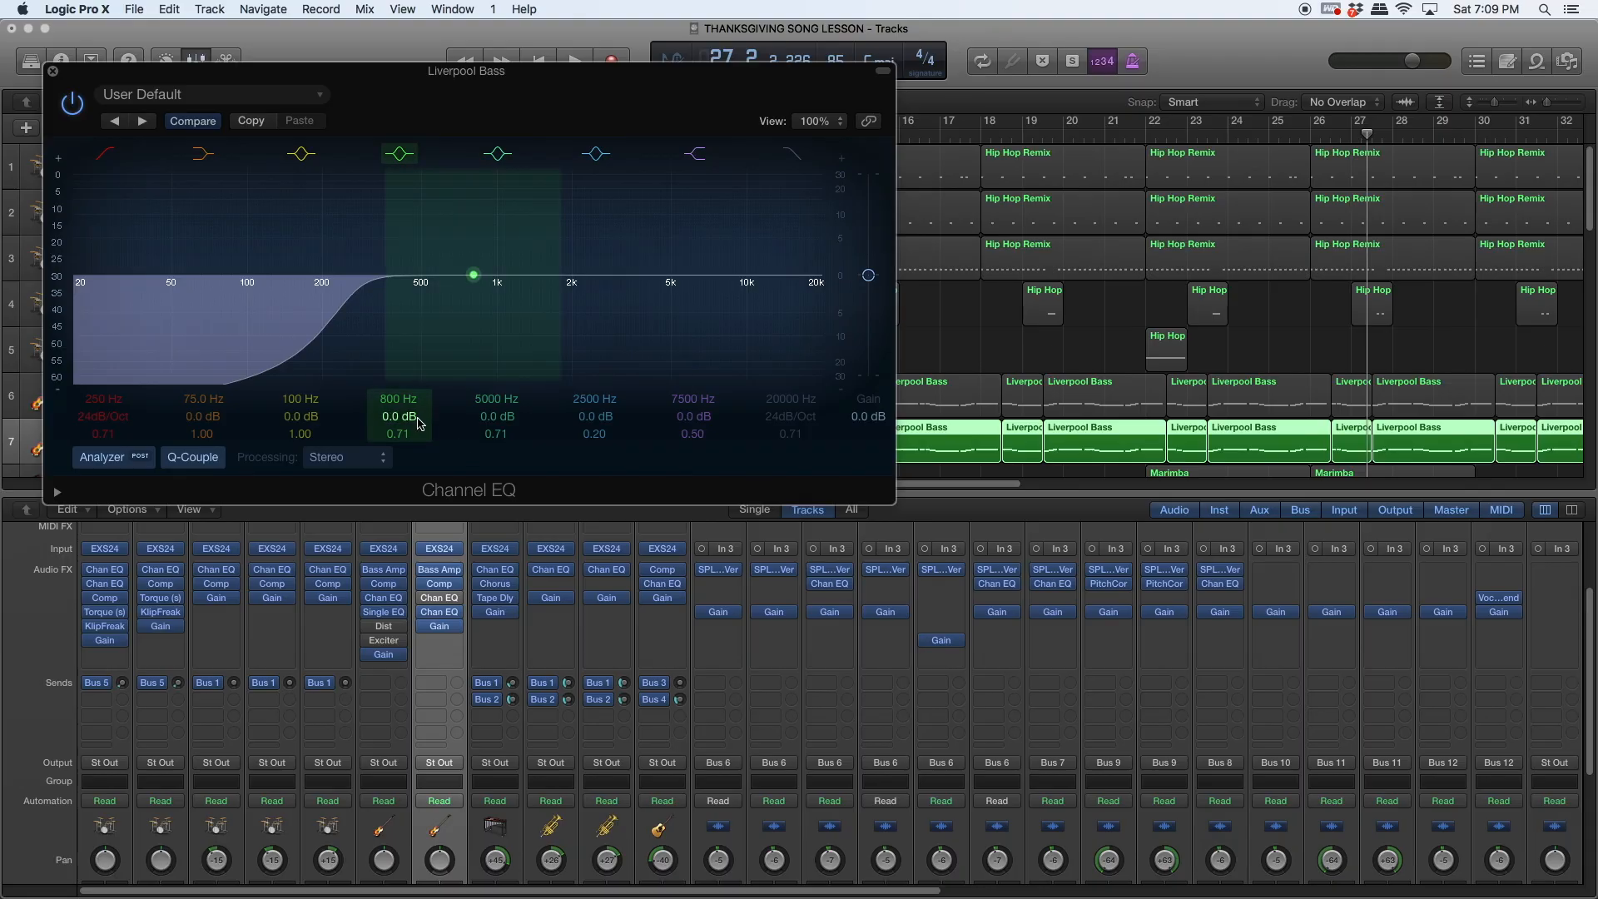
Step: Try a 7.5 dB boost on the 800 Hz band, and set the band to 940 Hz with a 3 dB cut
drag(419, 423, 419, 403)
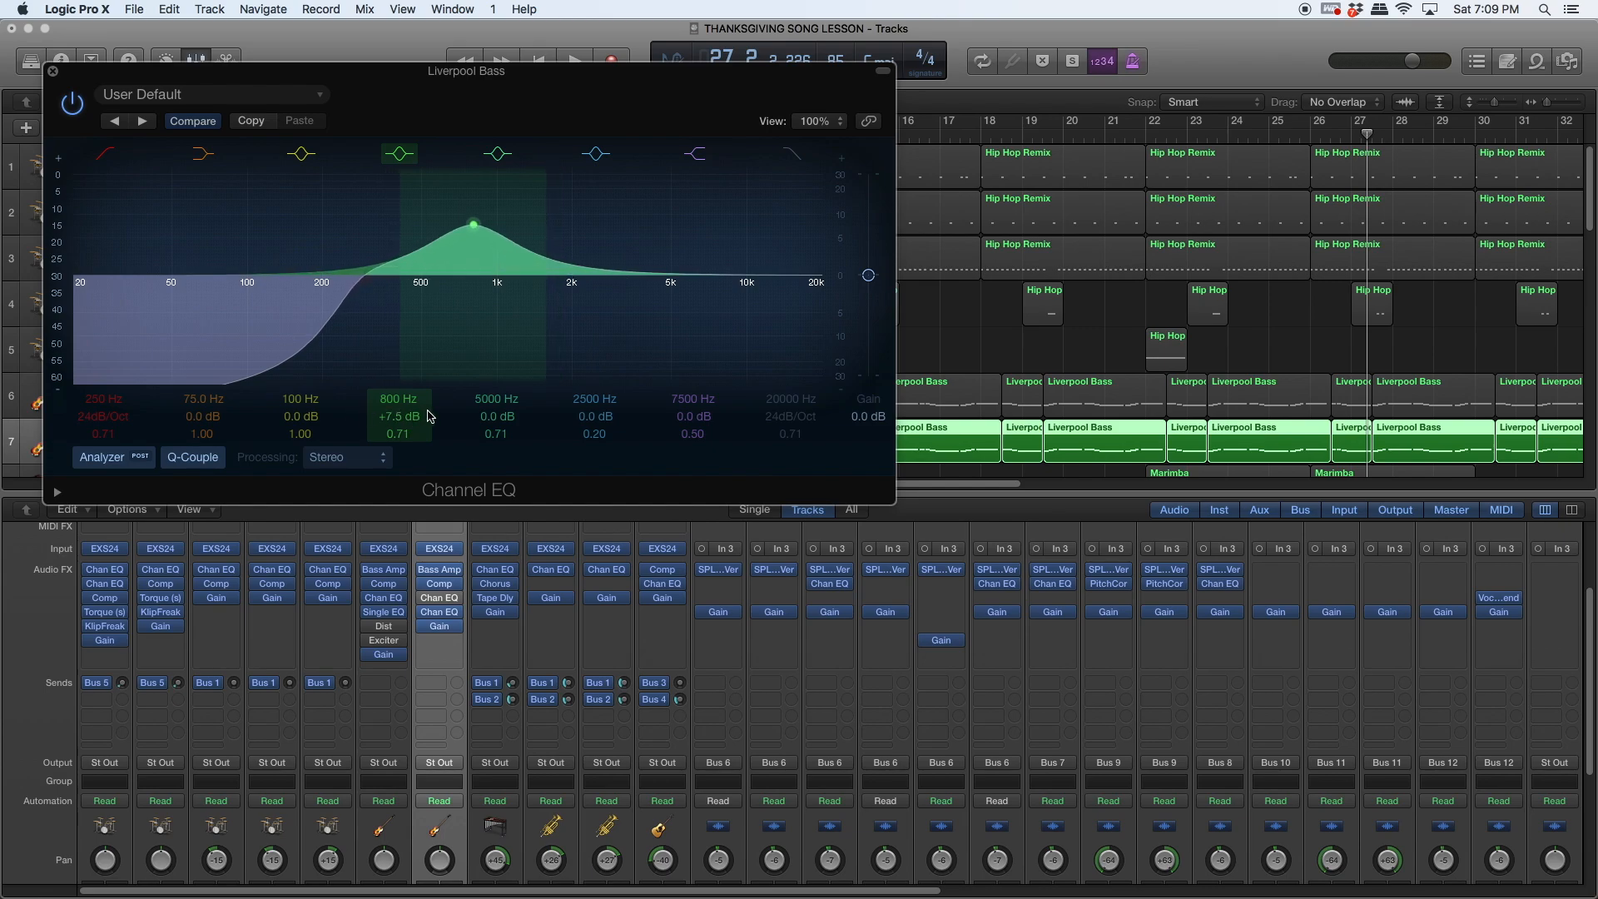
drag(421, 405, 411, 439)
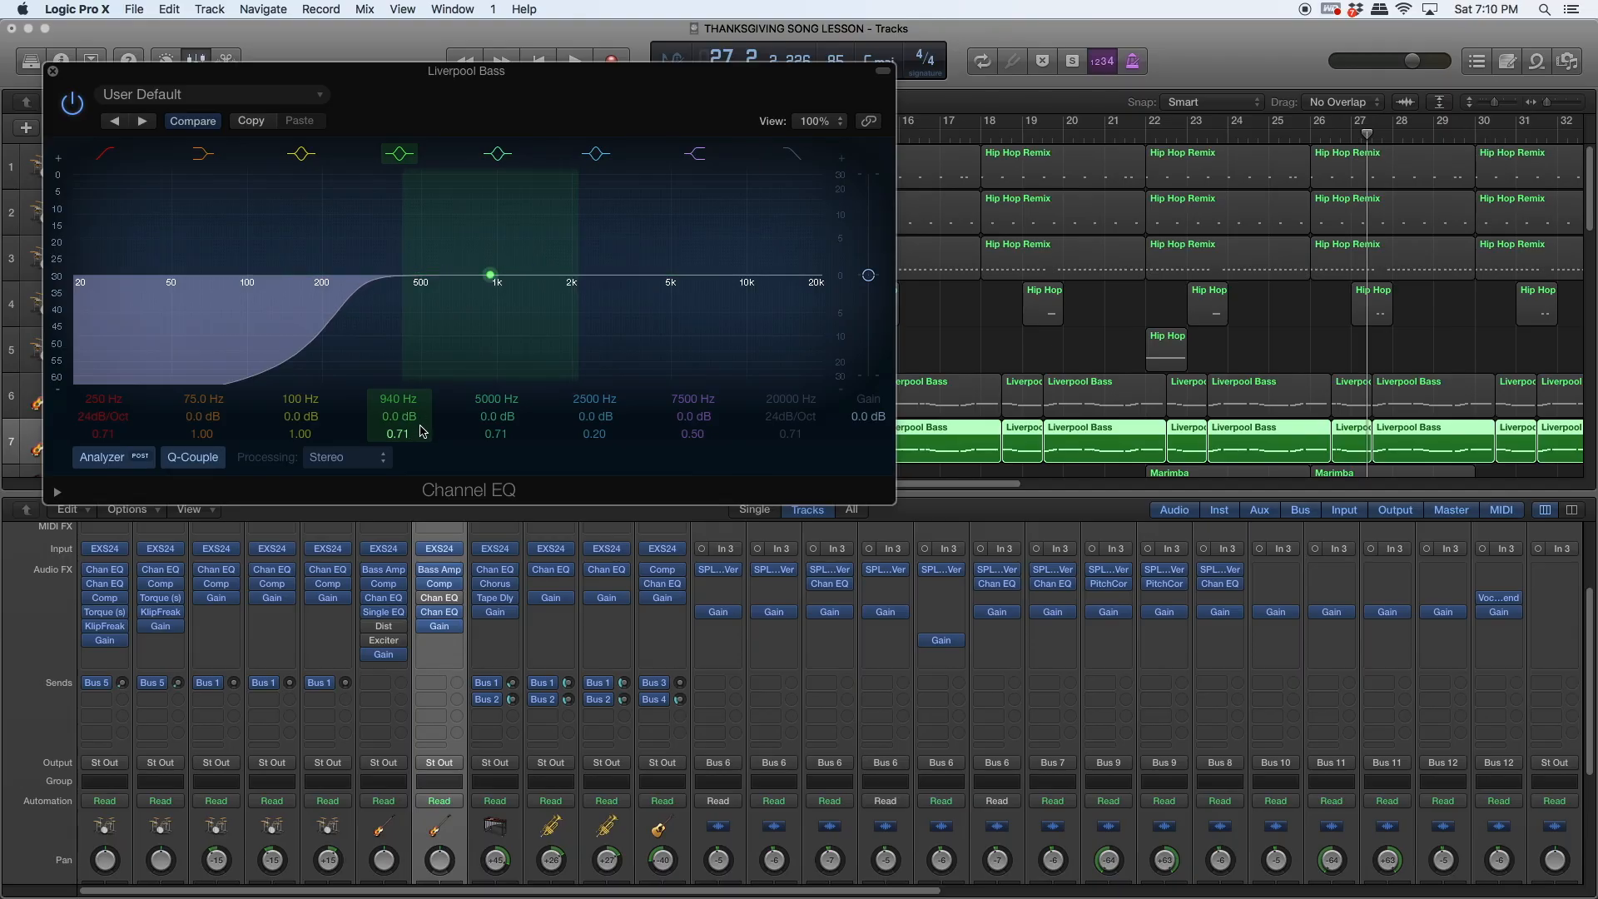
click(417, 420)
drag(416, 421, 419, 421)
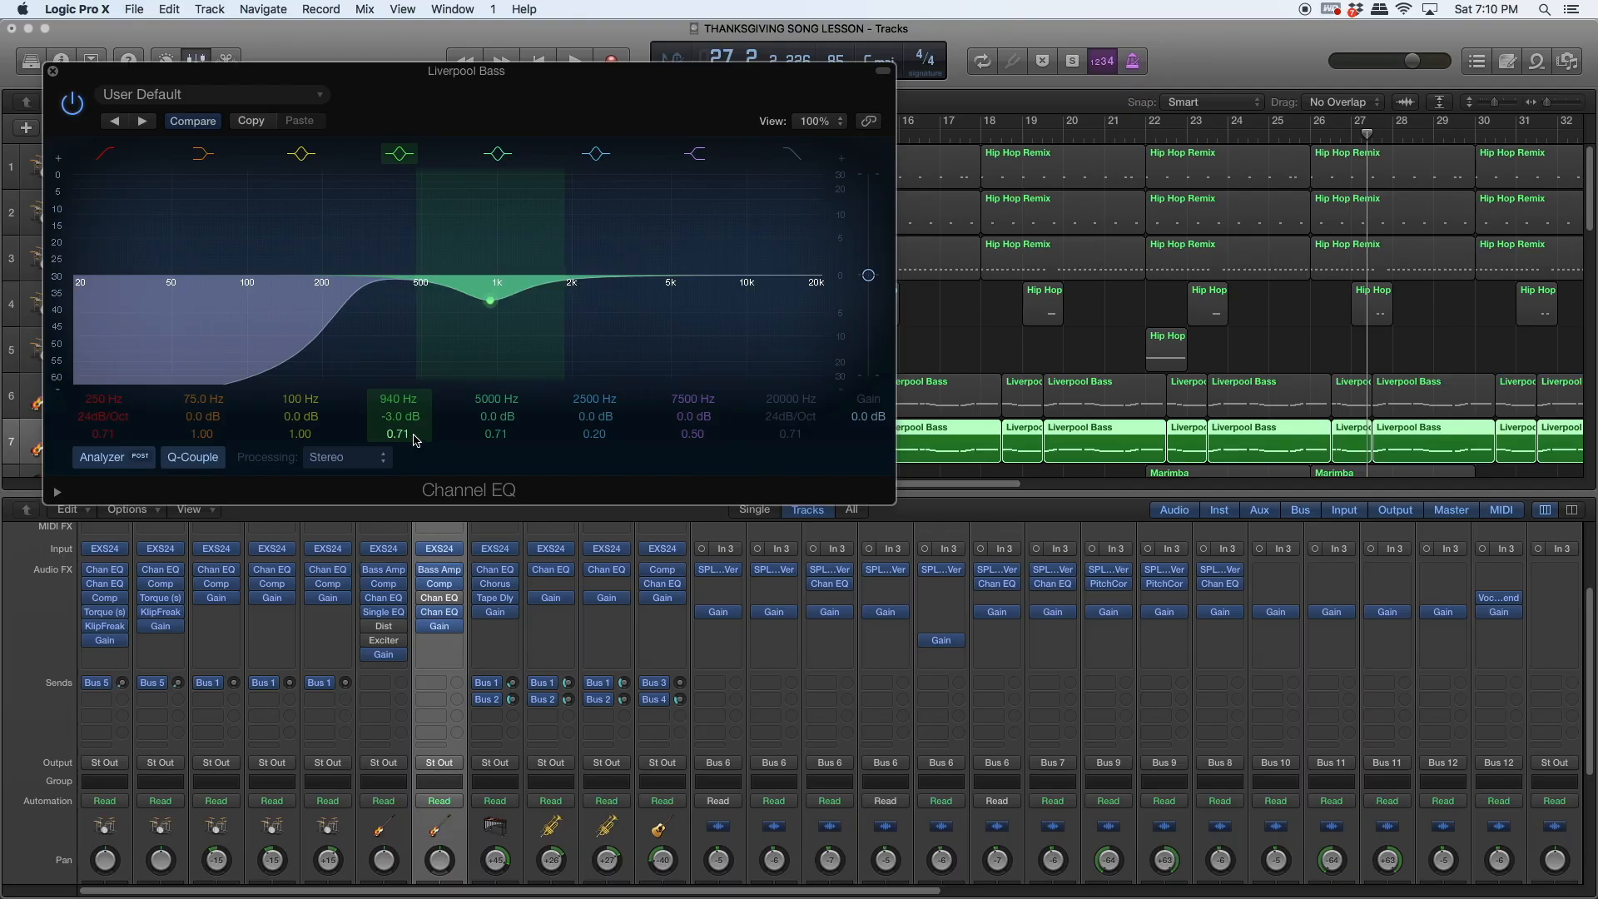
Step: Set the 940 Hz band's Q to 100, return its gain to 0 dB and close the EQ
double_click(400, 434)
text(100)
key(Return)
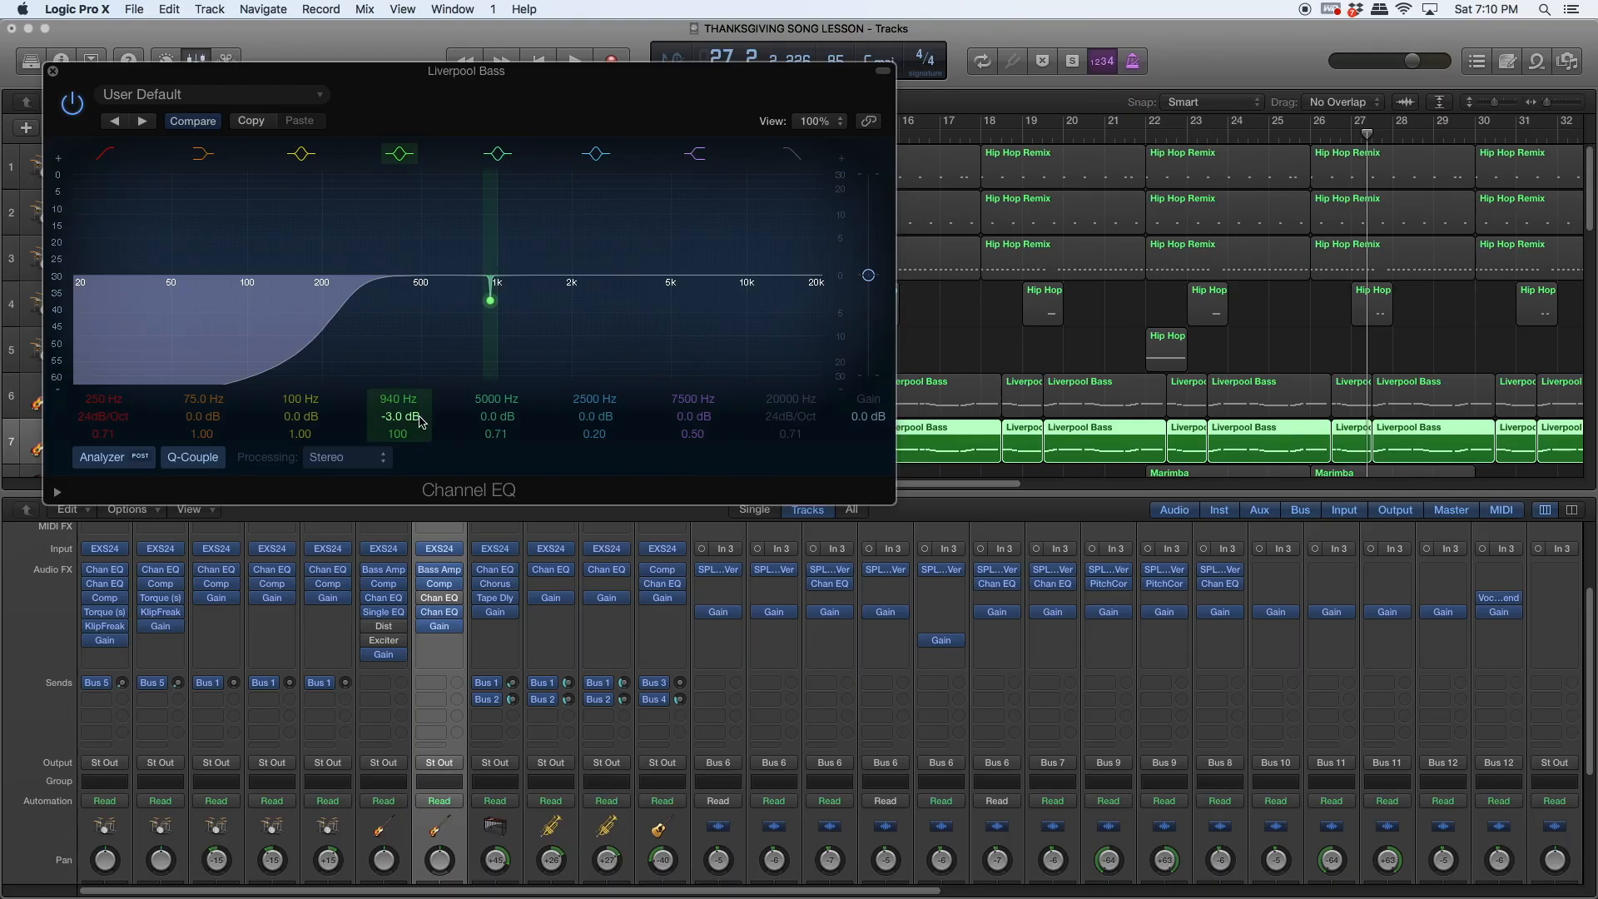
drag(415, 418, 416, 393)
click(55, 70)
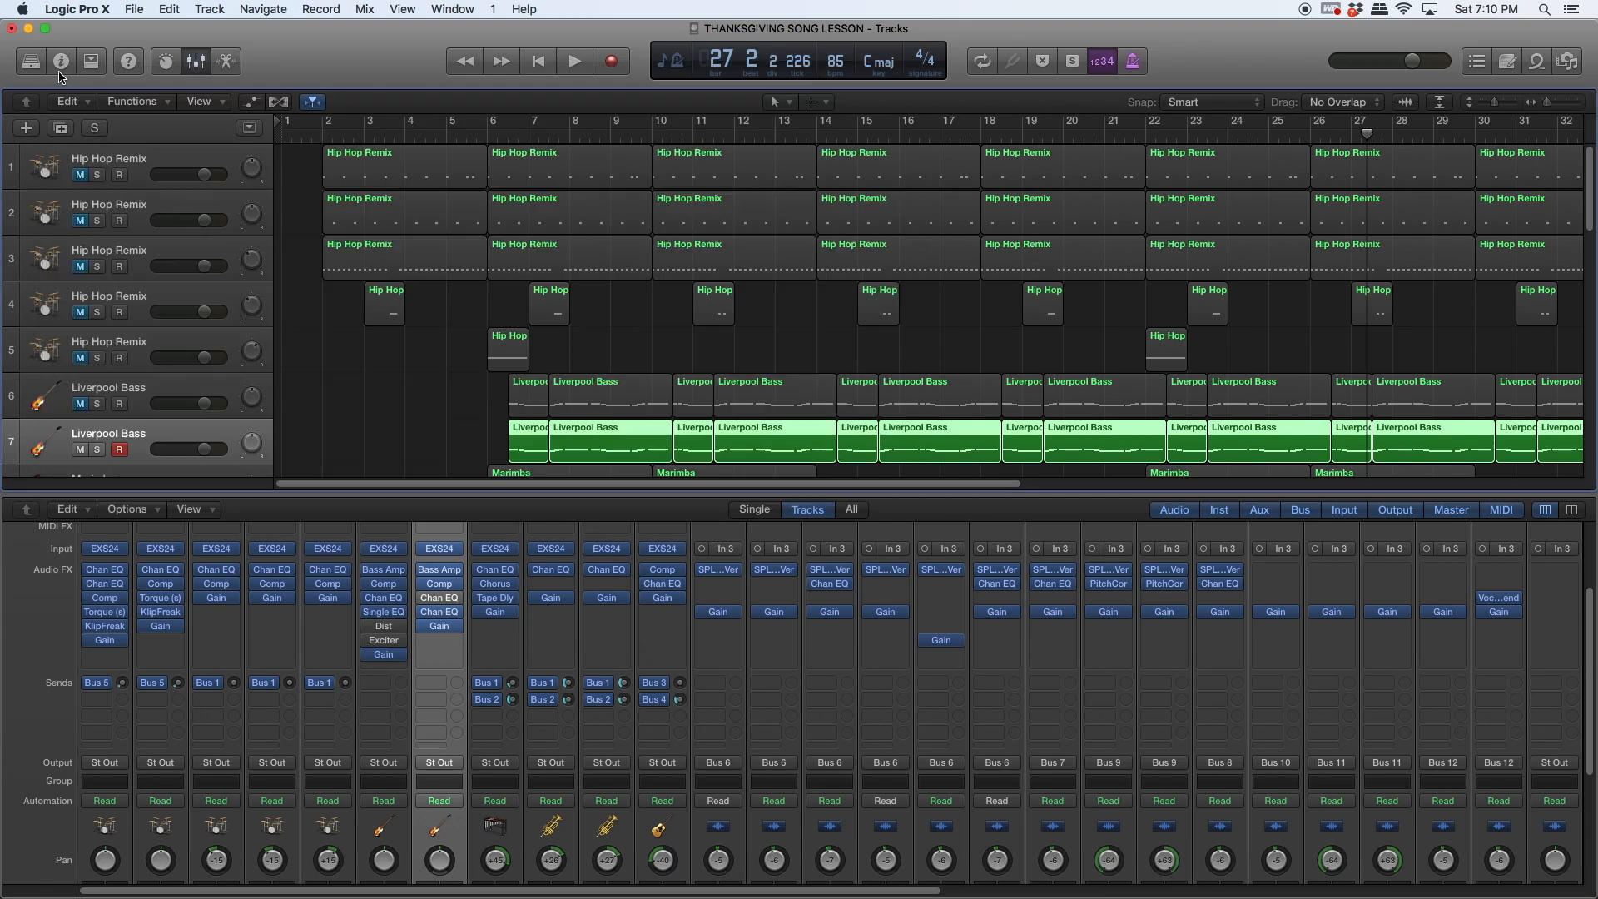
Step: Set the low-cut frequency in the duplicate bass track's new Channel EQ to 40 Hz
click(442, 614)
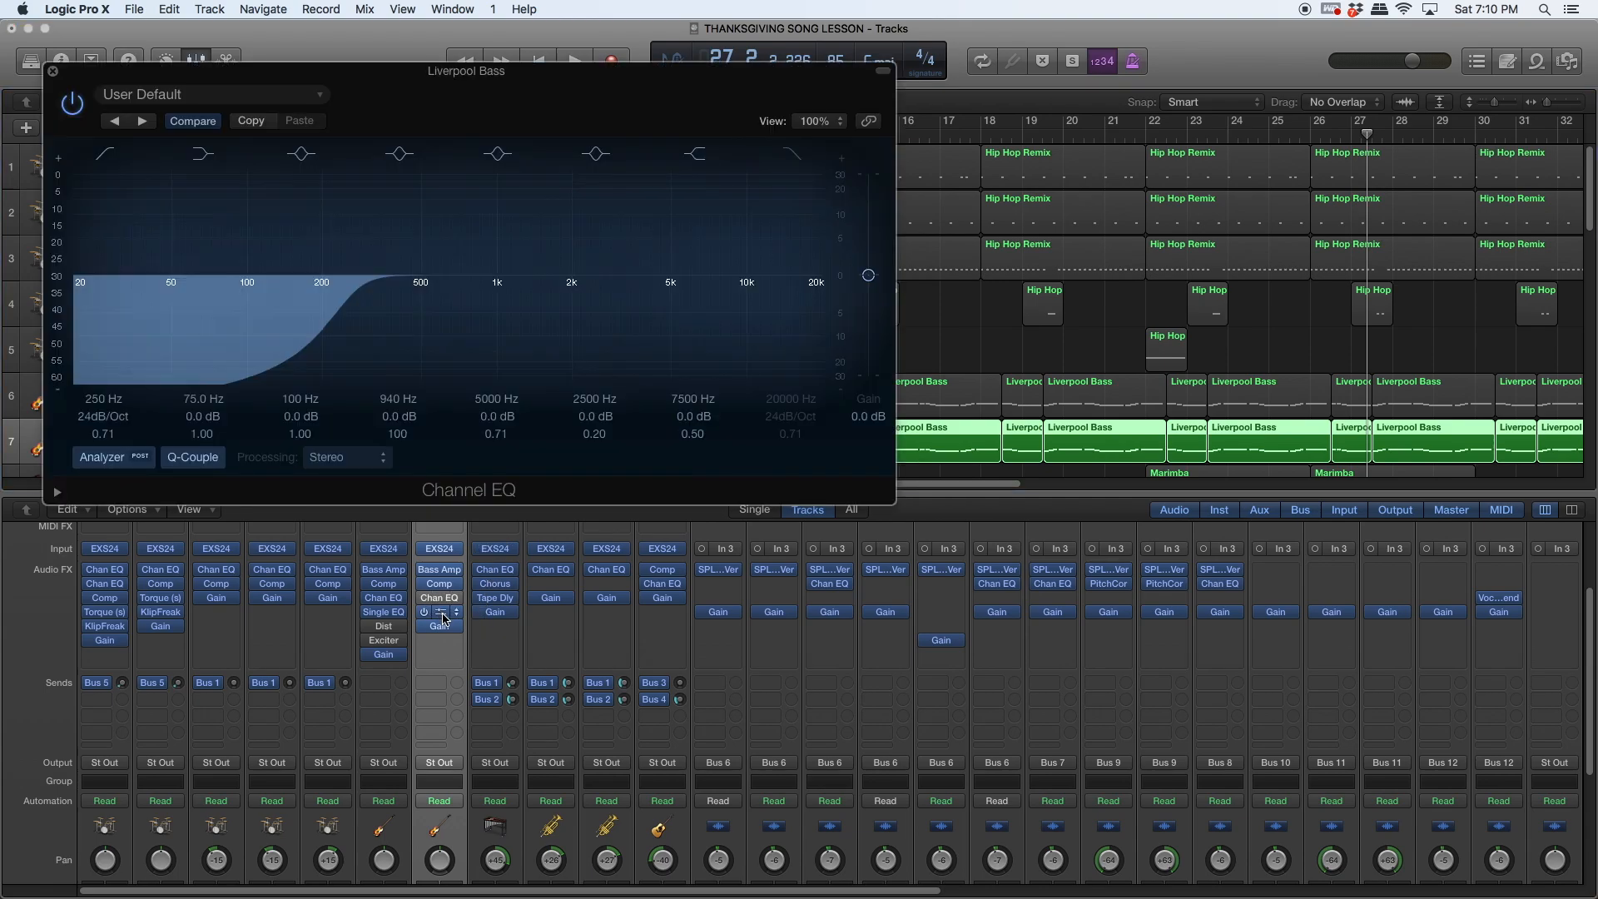
double_click(97, 403)
text(40)
key(Return)
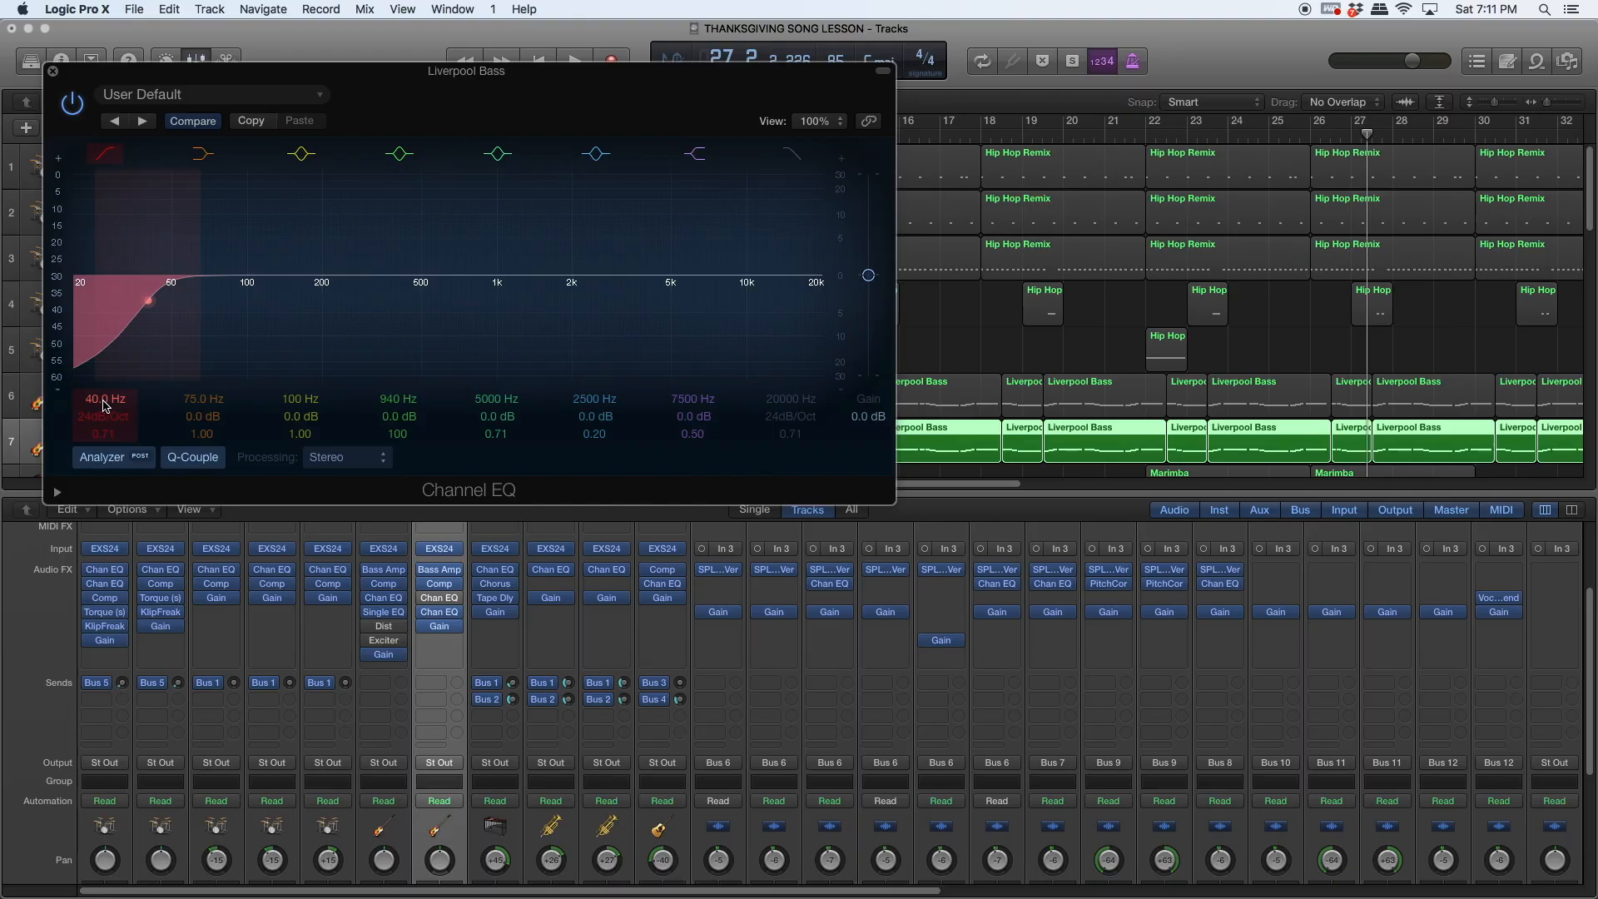
click(53, 73)
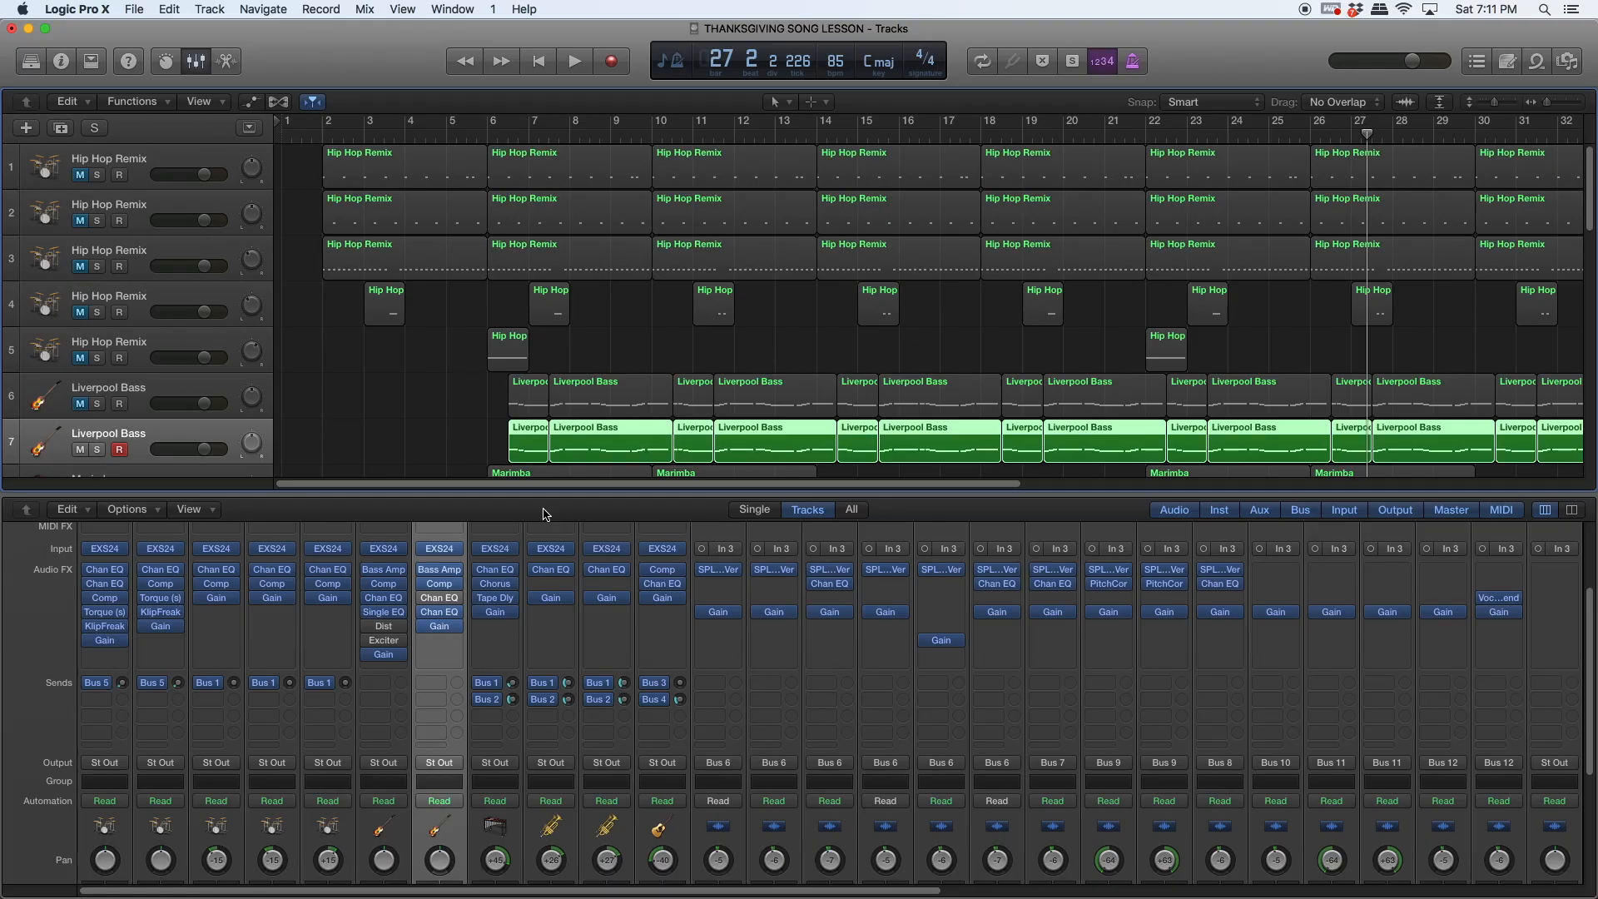
Step: Turn the bypassed original Channel EQ on the duplicate bass track back on and close its window
mouse_move(430, 598)
click(444, 600)
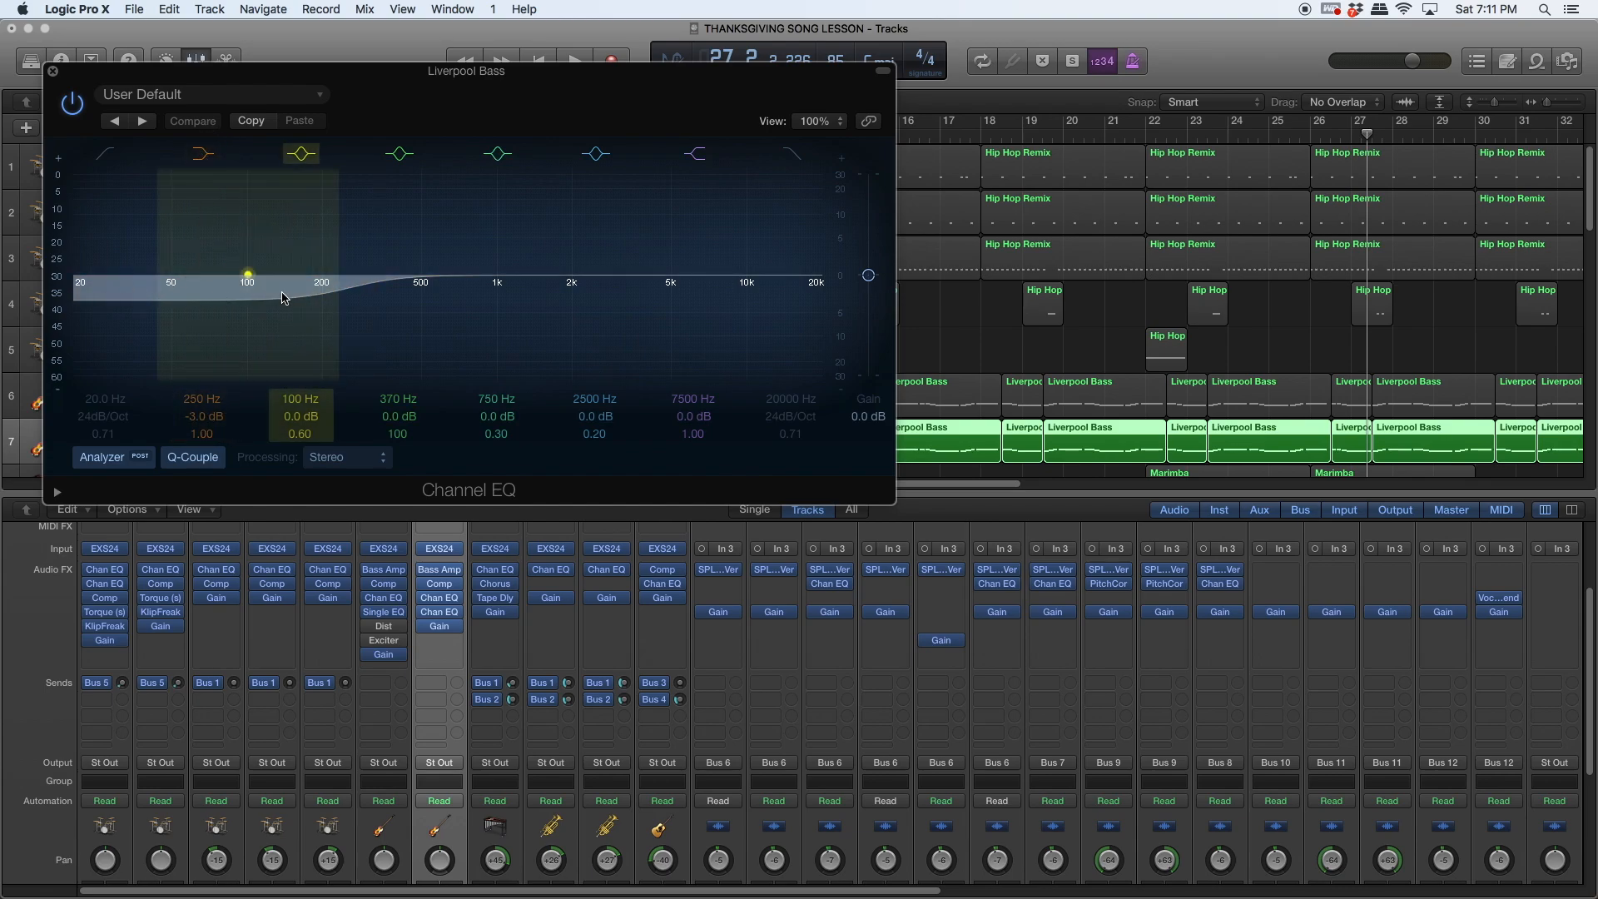
click(52, 71)
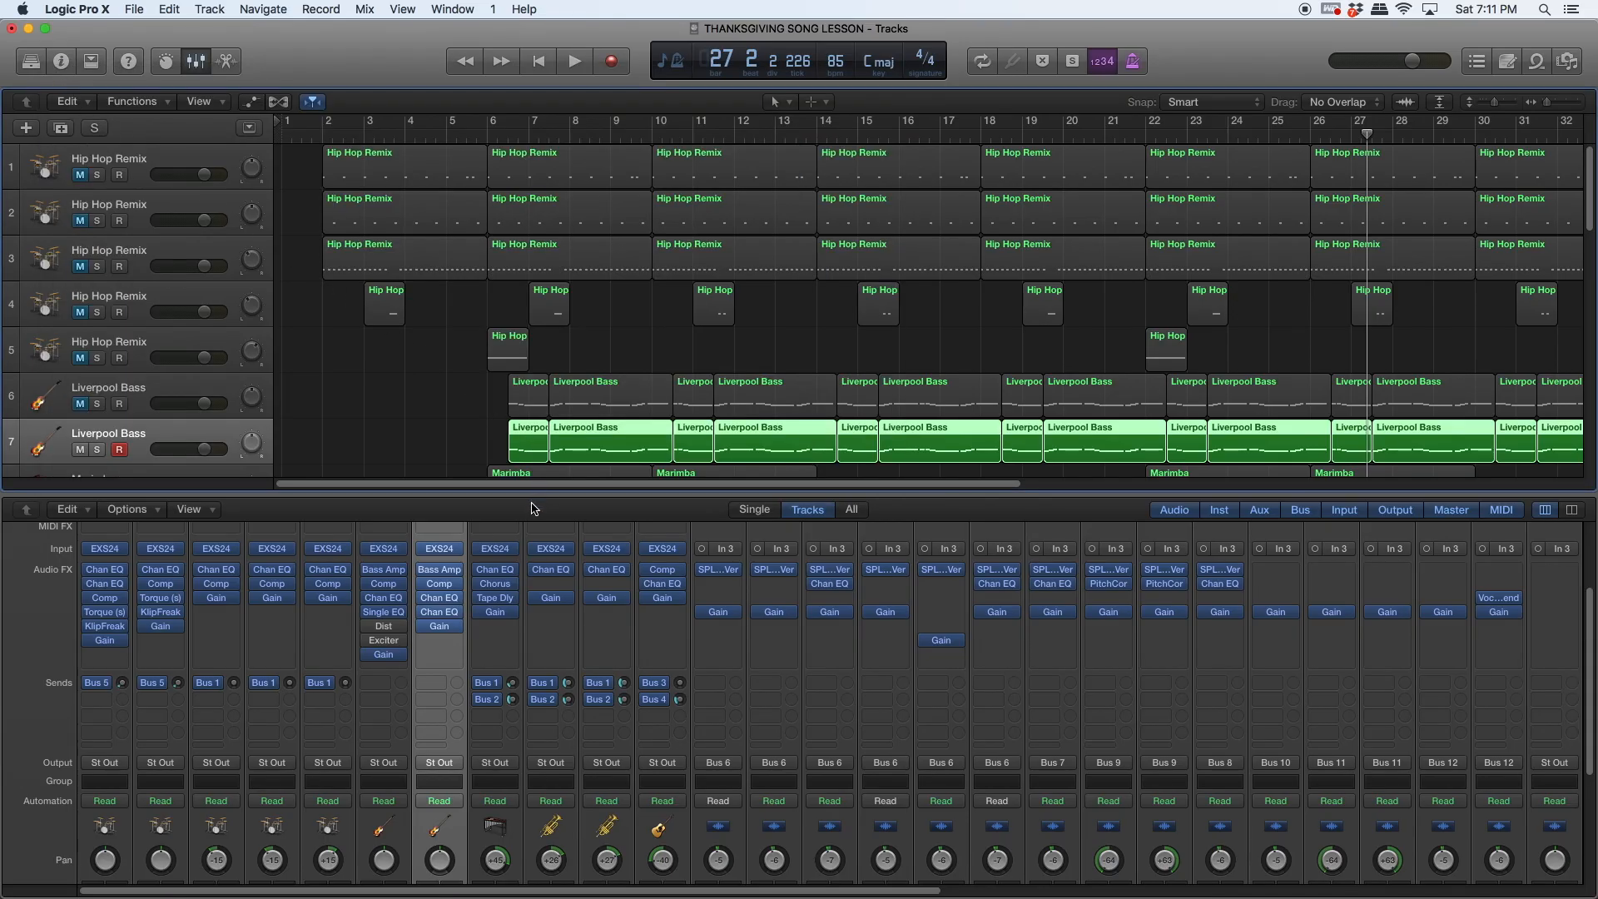